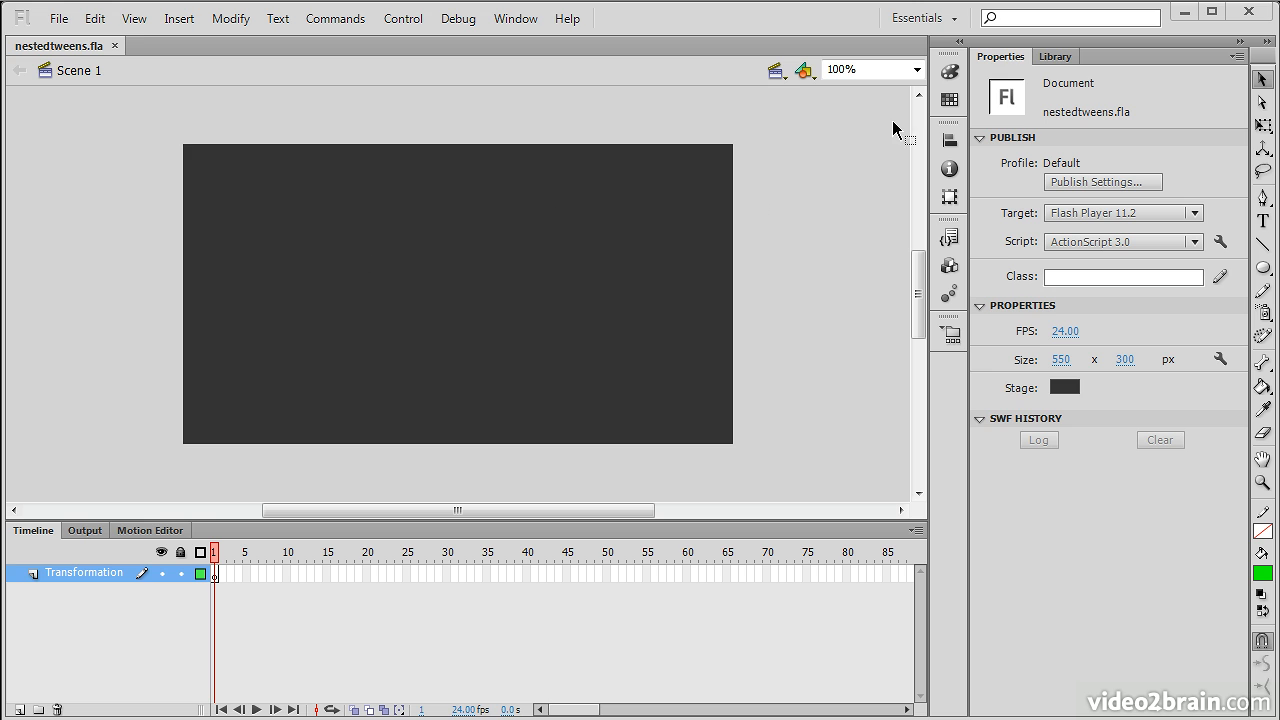
Place an instance of the Ball symbol near the stage's lower-left corner at about X 78, Y 225.
left_click(1057, 58)
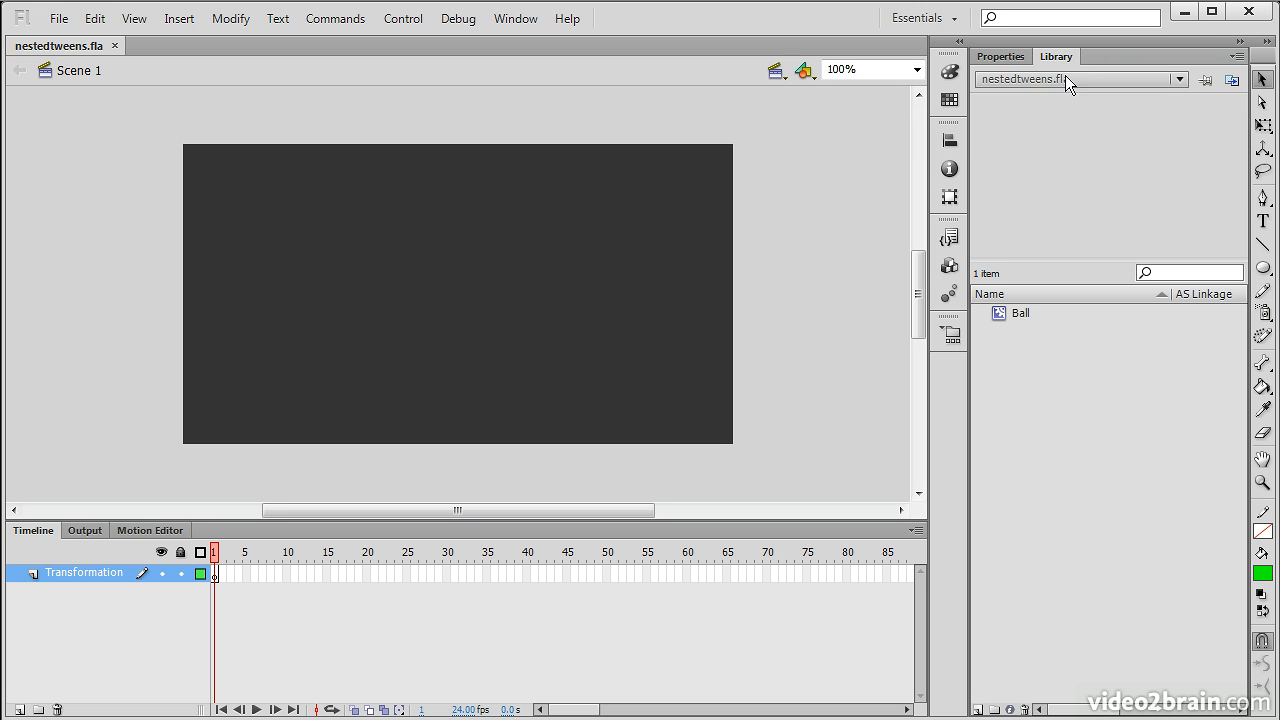
left_click(1036, 318)
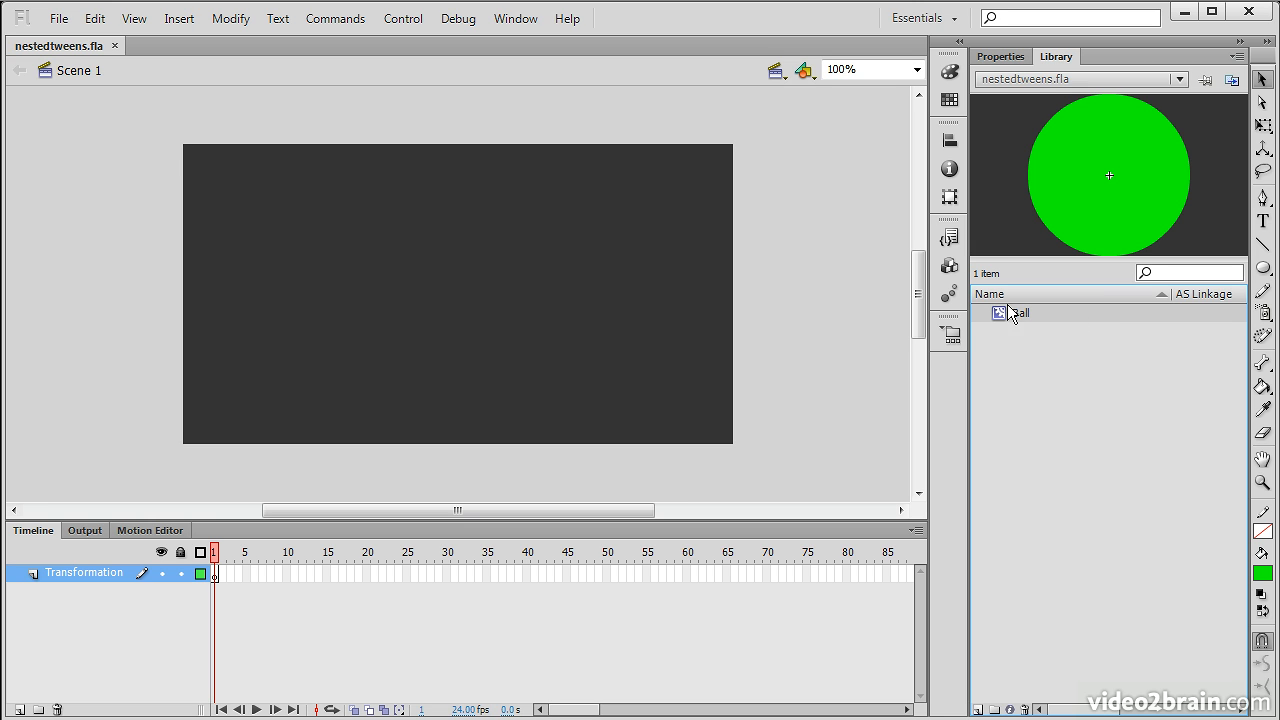
left_click_drag(979, 314, 261, 369)
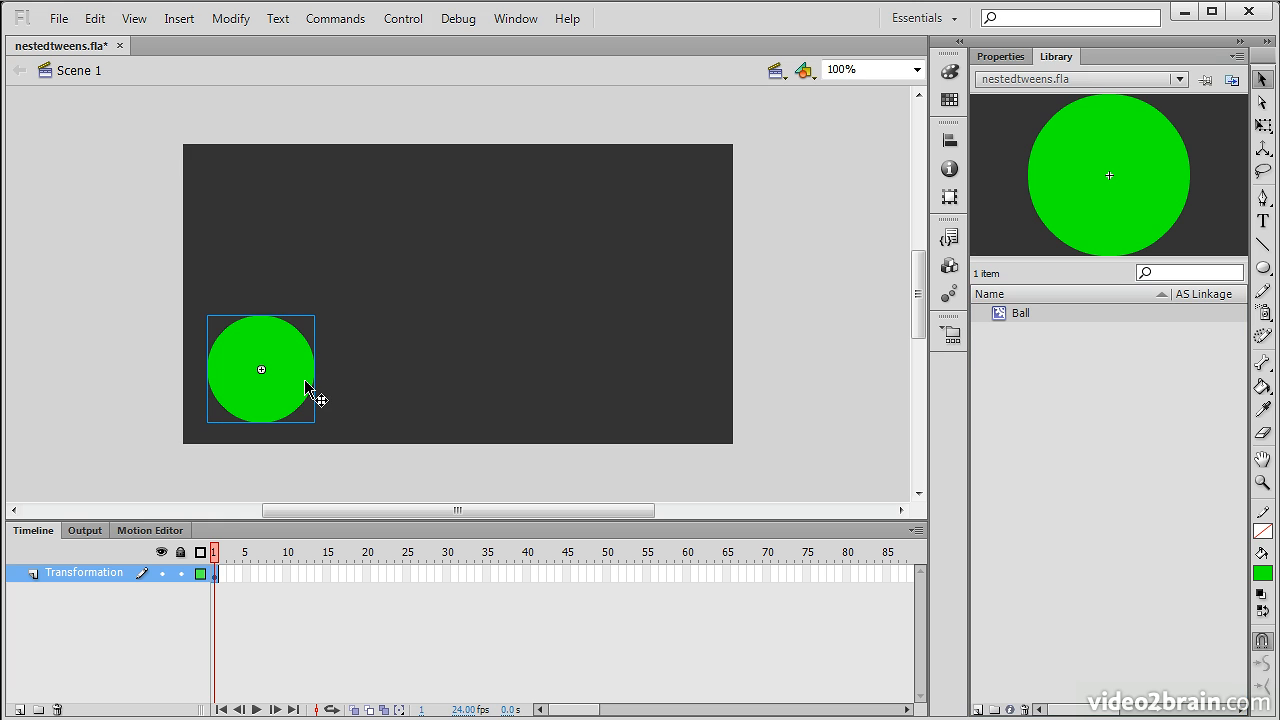
left_click(798, 382)
left_click(284, 385)
left_click(262, 466)
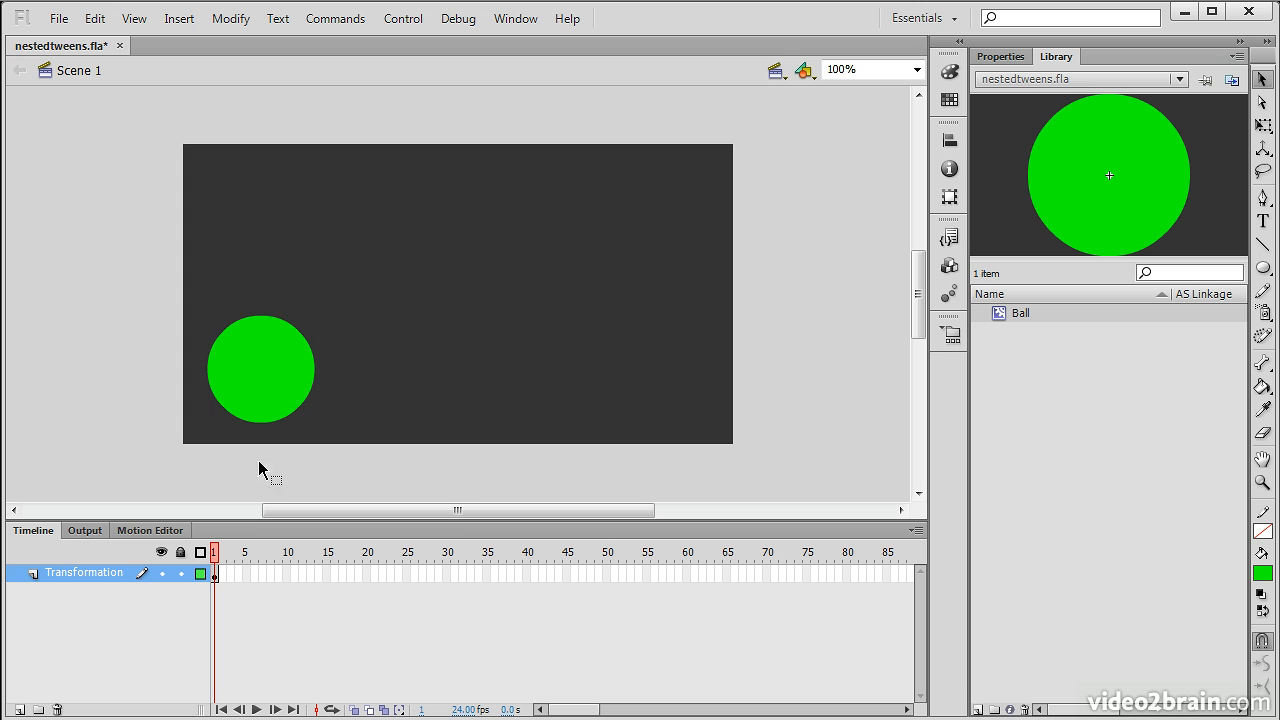
left_click(1000, 57)
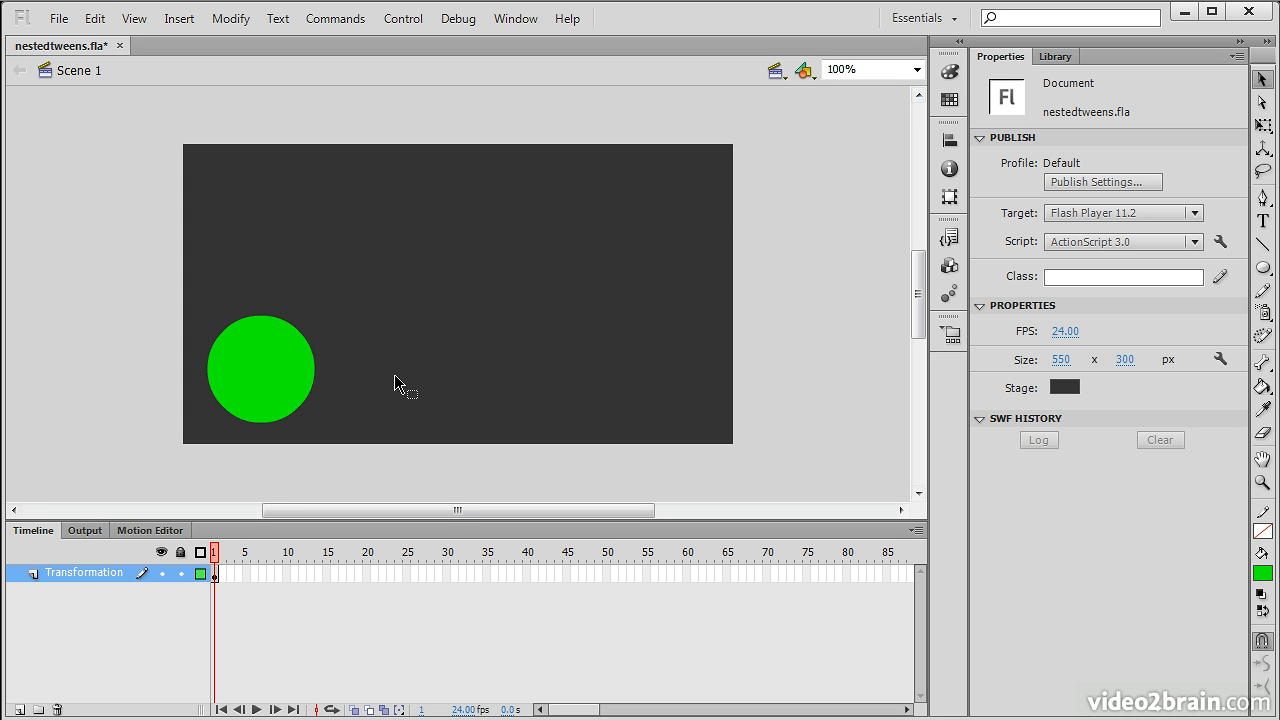
left_click(310, 375)
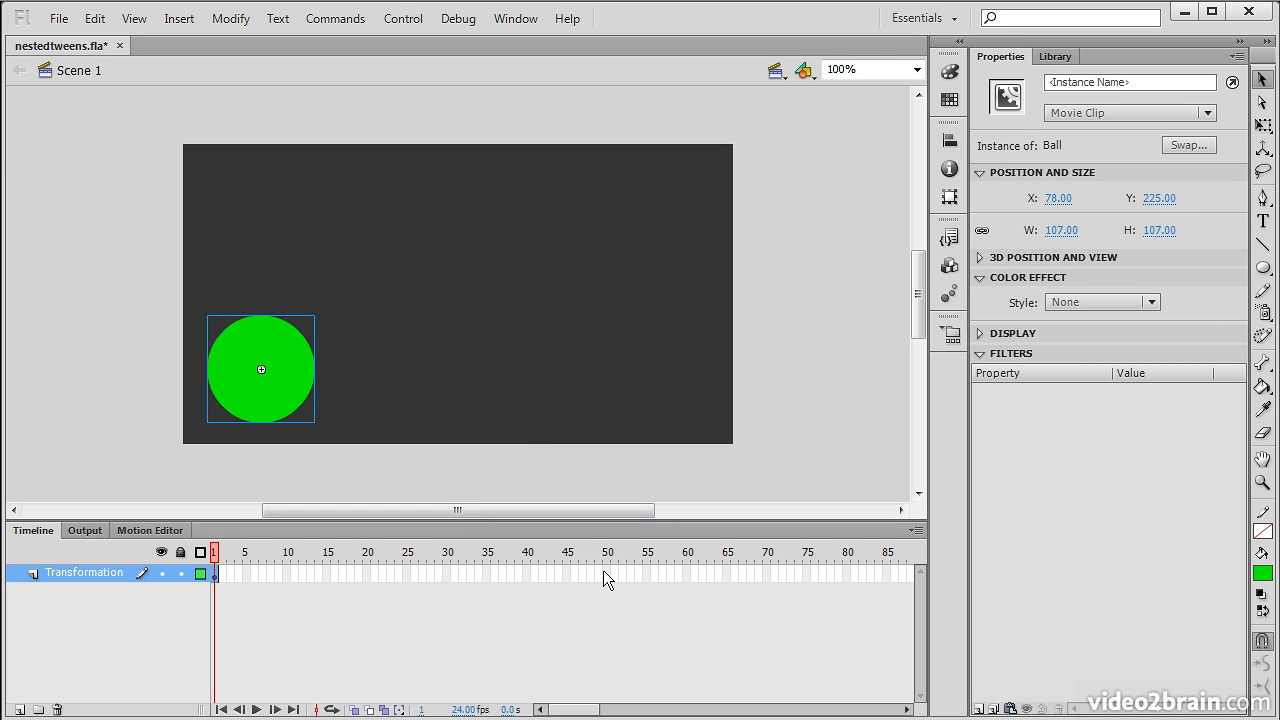
Extend the Transformation layer to frame 40 and create a motion tween on its frames.
left_click(529, 575)
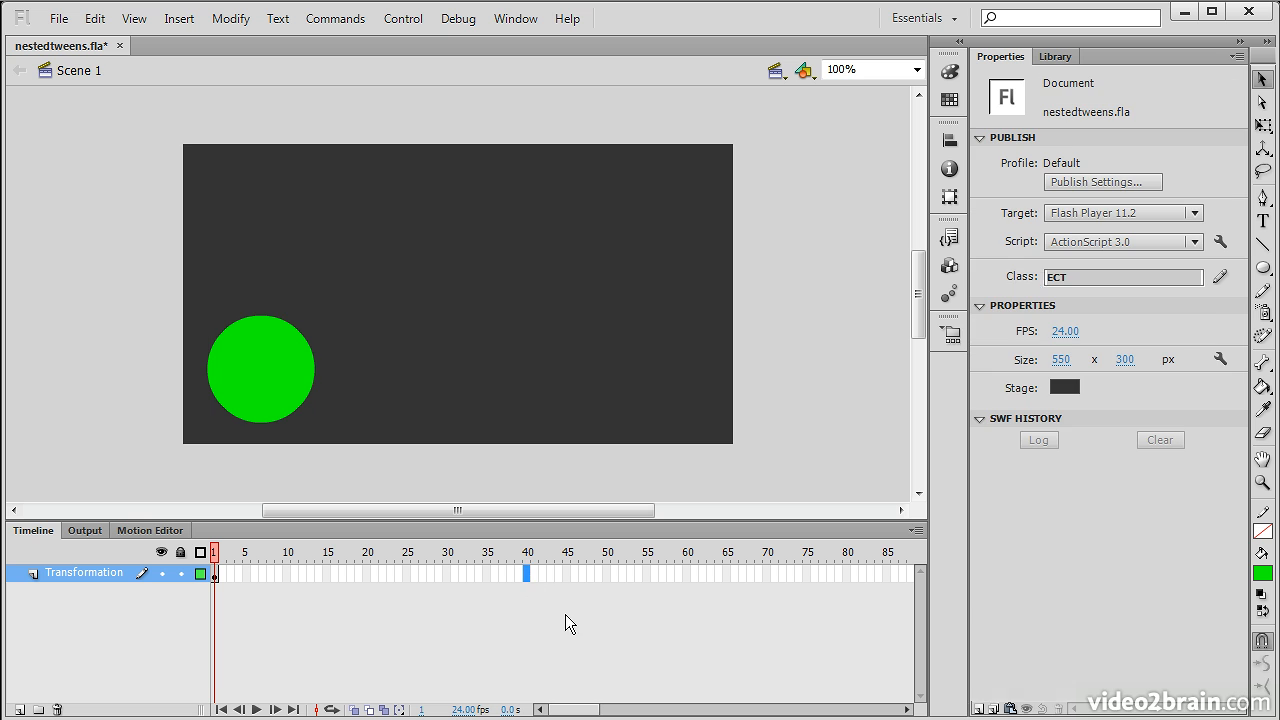
right_click(525, 572)
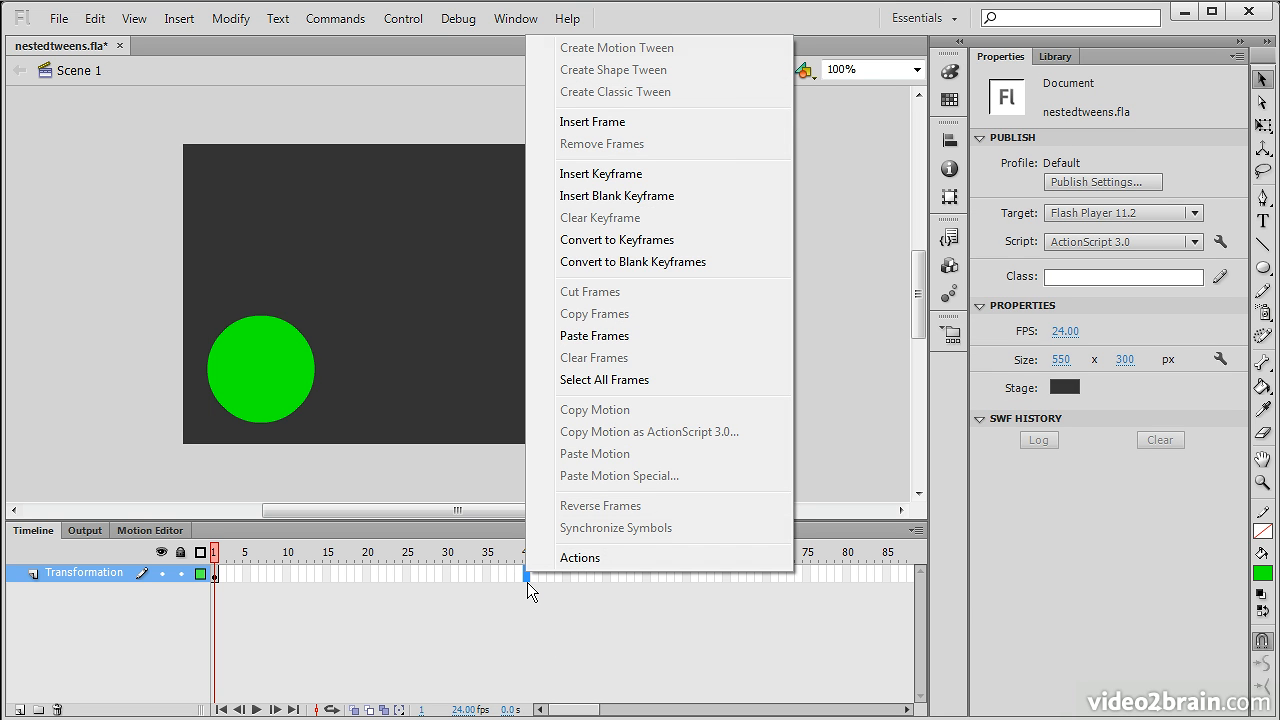
left_click(628, 122)
left_click(366, 573)
right_click(366, 575)
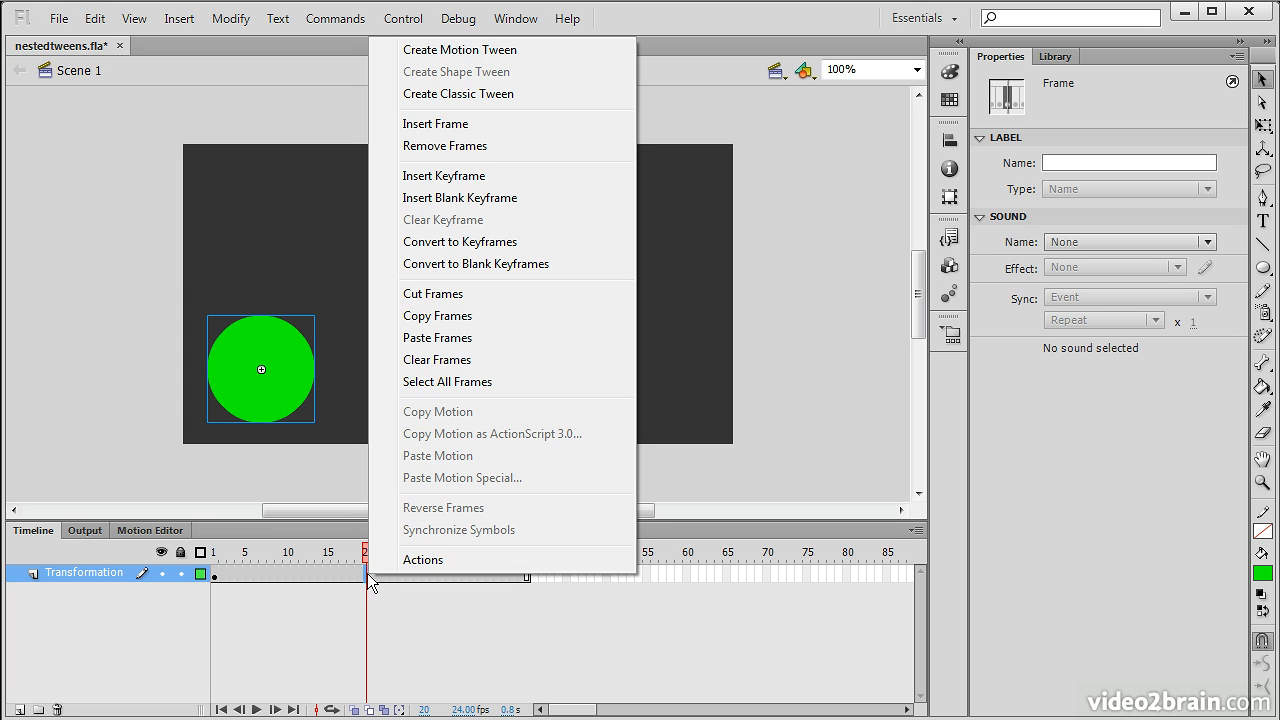
left_click(515, 50)
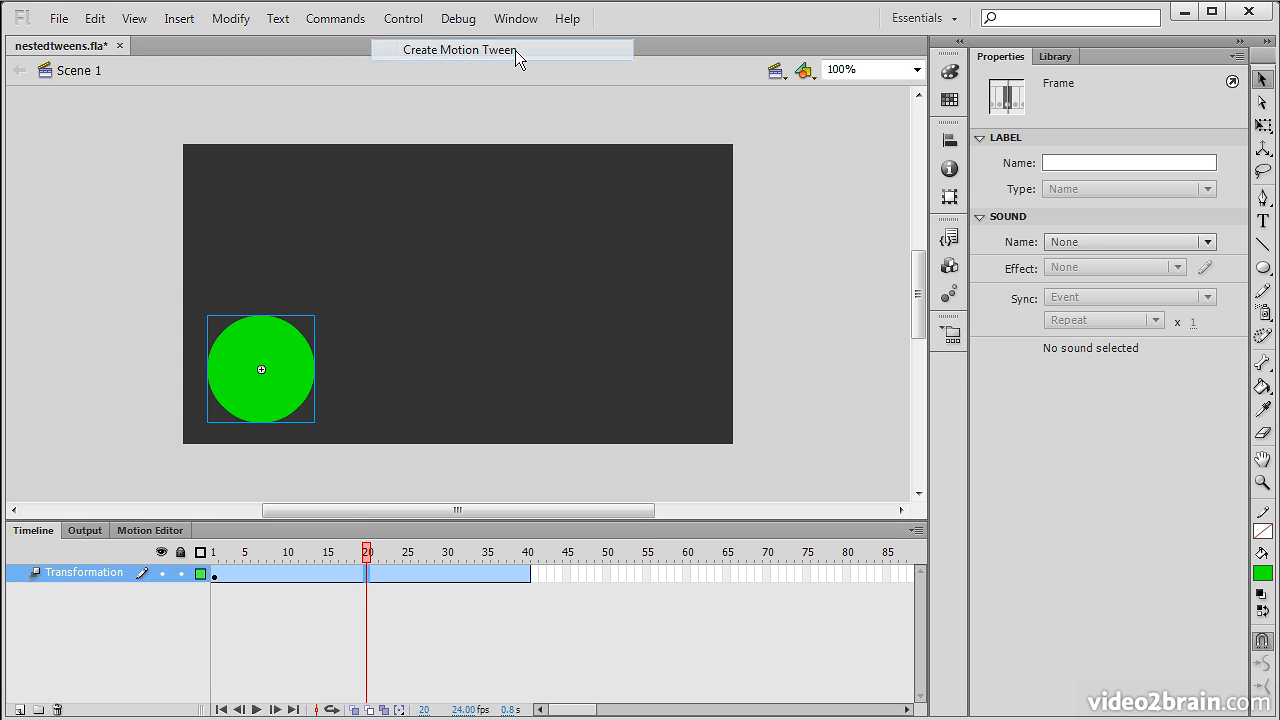
Move the ball to the stage's upper middle at frame 20 and lower right at frame 40, and curve its motion path into an arc.
mouse_move(370, 560)
left_mouse_down()
mouse_move(503, 568)
mouse_move(366, 568)
left_mouse_up()
left_click_drag(247, 360, 441, 222)
left_click_drag(372, 556, 527, 560)
left_click_drag(457, 214, 652, 342)
left_click_drag(362, 308, 331, 256)
left_click_drag(565, 305, 598, 305)
Play the ball's motion tween from frame 1 and return the playhead to the start.
left_click_drag(527, 560, 213, 565)
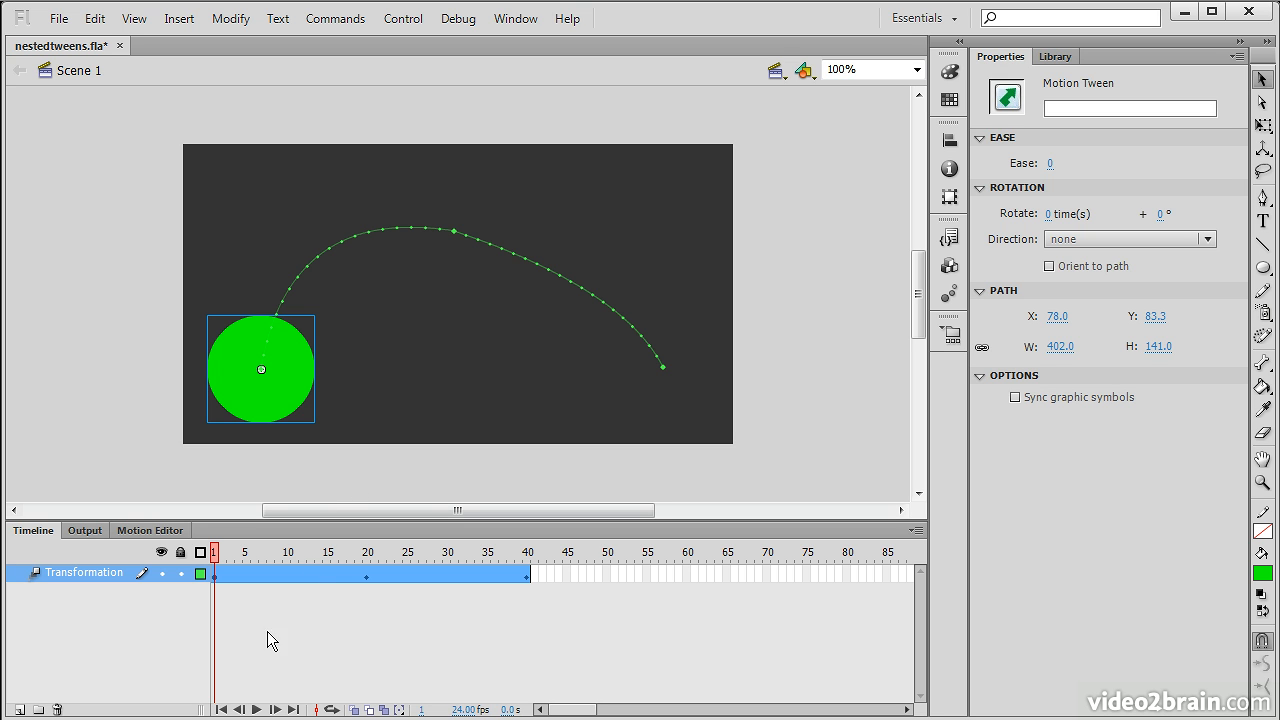
left_click(258, 709)
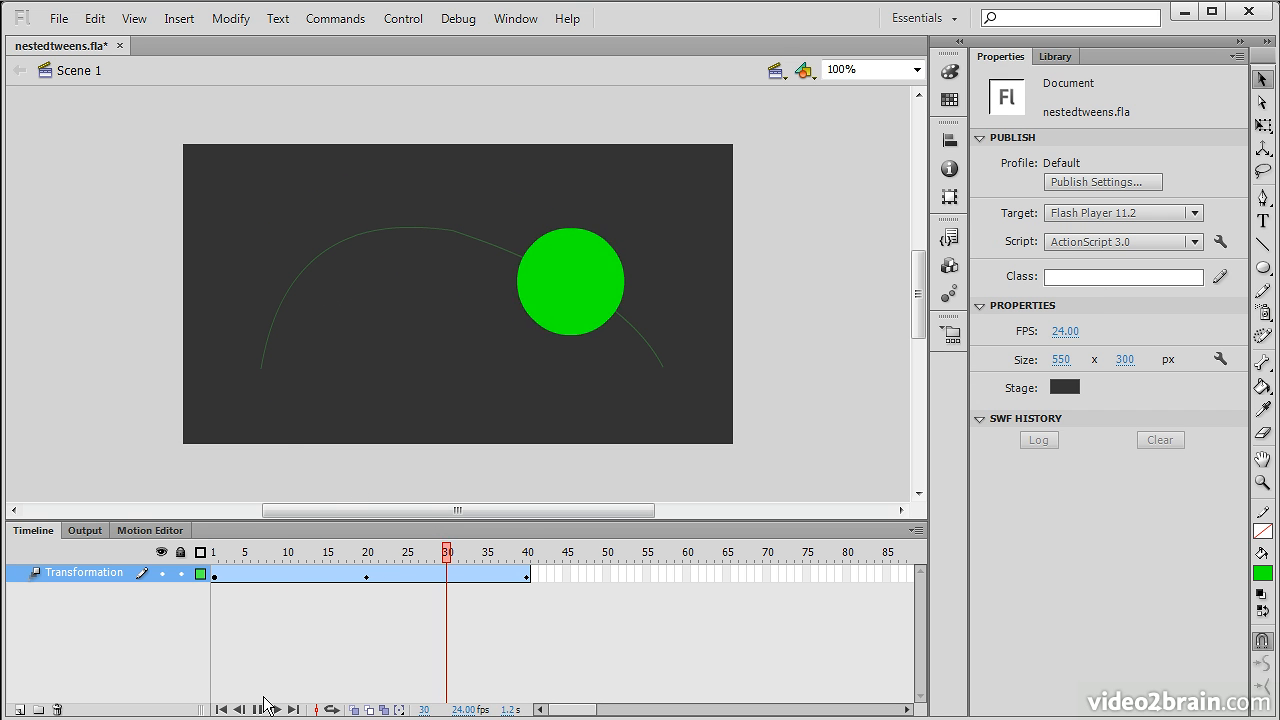
left_click_drag(480, 550, 215, 548)
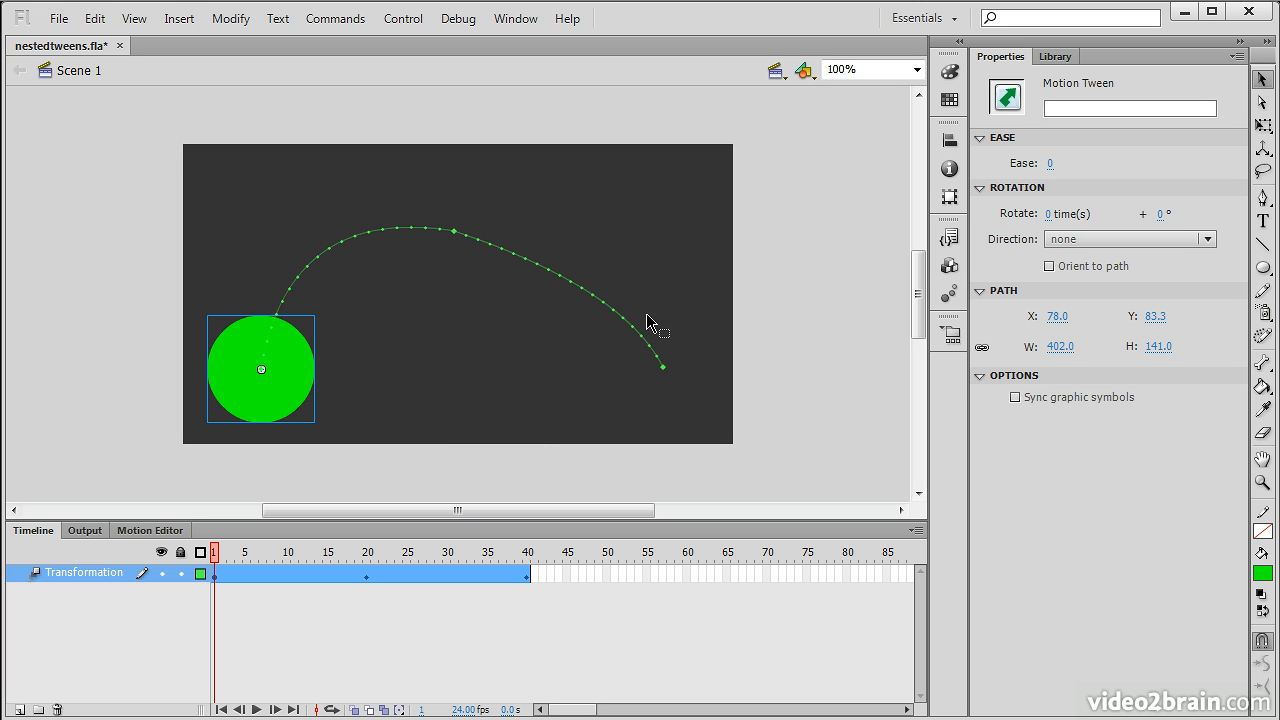
Edit the Ball symbol in place and insert a keyframe at frame 20 of its Layer 1.
double_click(294, 366)
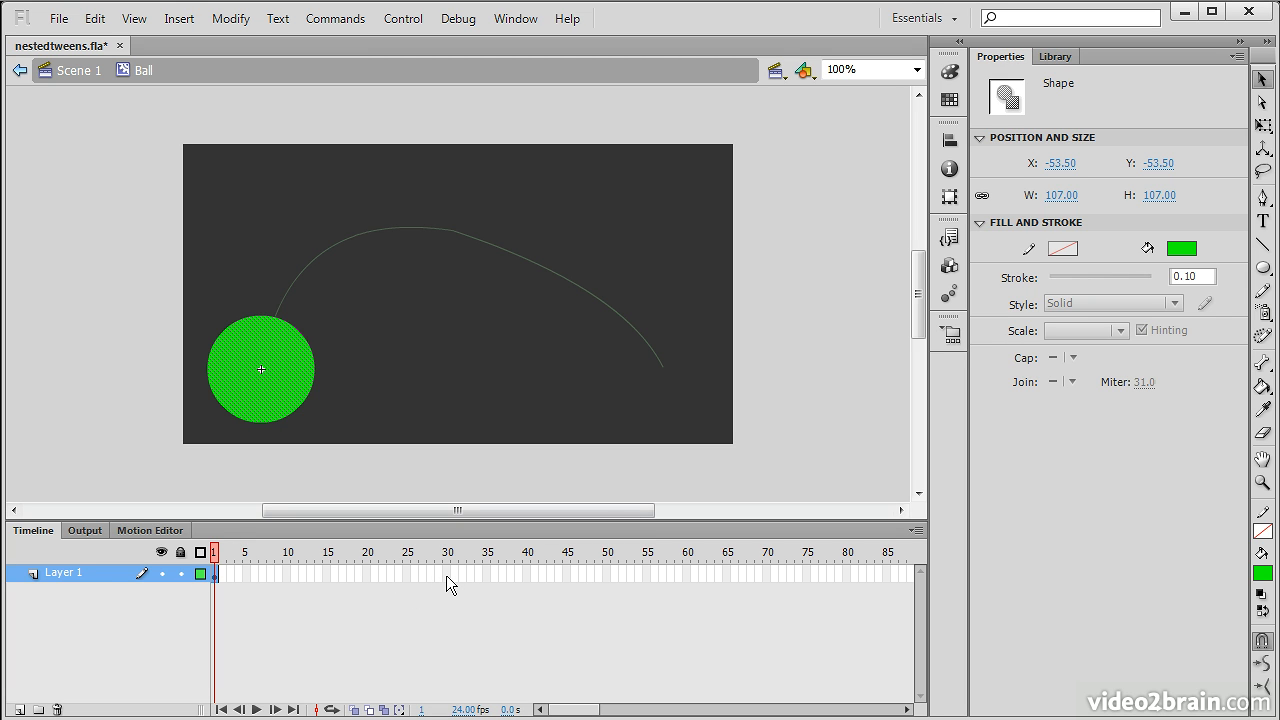
left_click(365, 573)
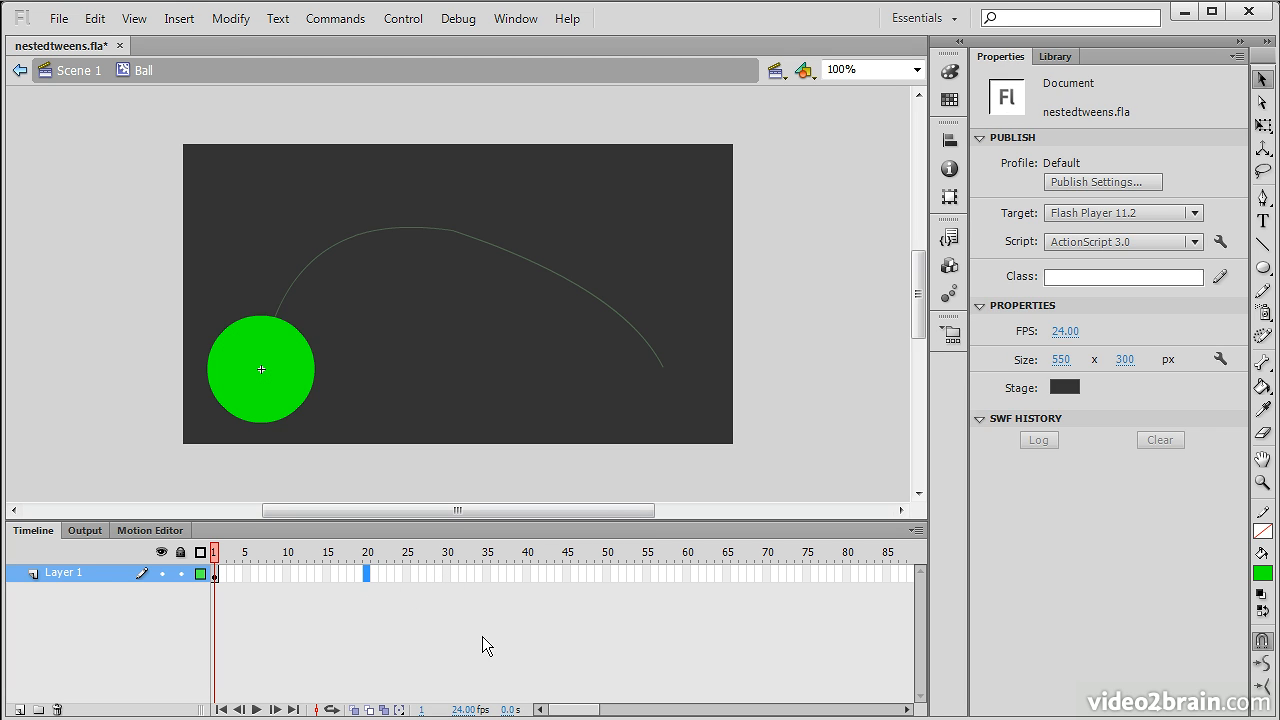
right_click(364, 575)
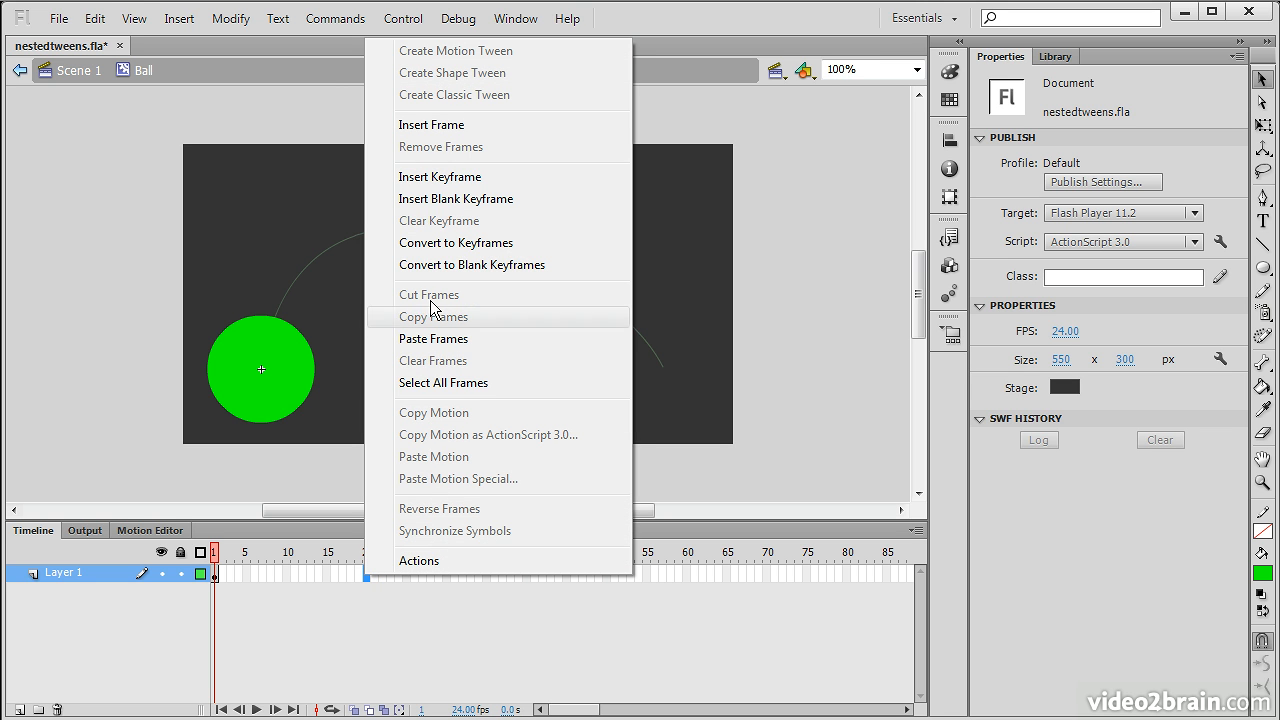
left_click(468, 180)
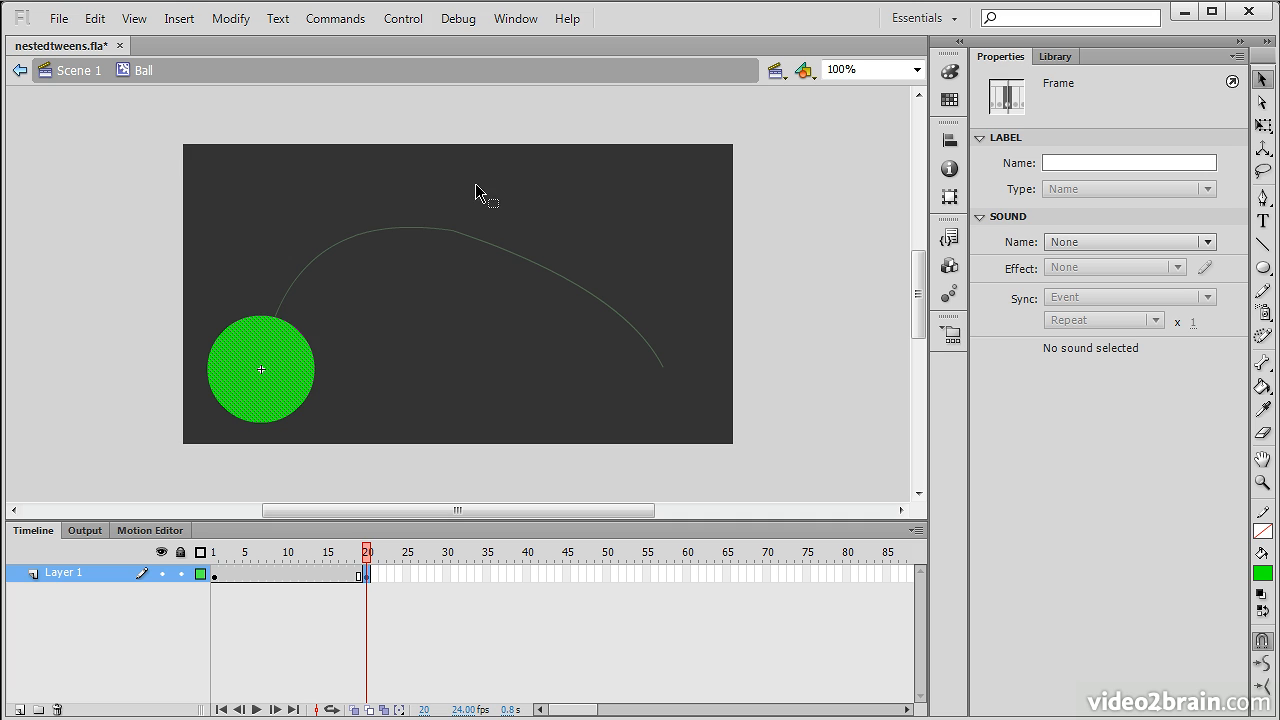
Create a shape tween between the keyframes at frames 1 and 20 of the Ball symbol.
left_click(214, 575)
left_click(366, 578)
left_click(290, 575)
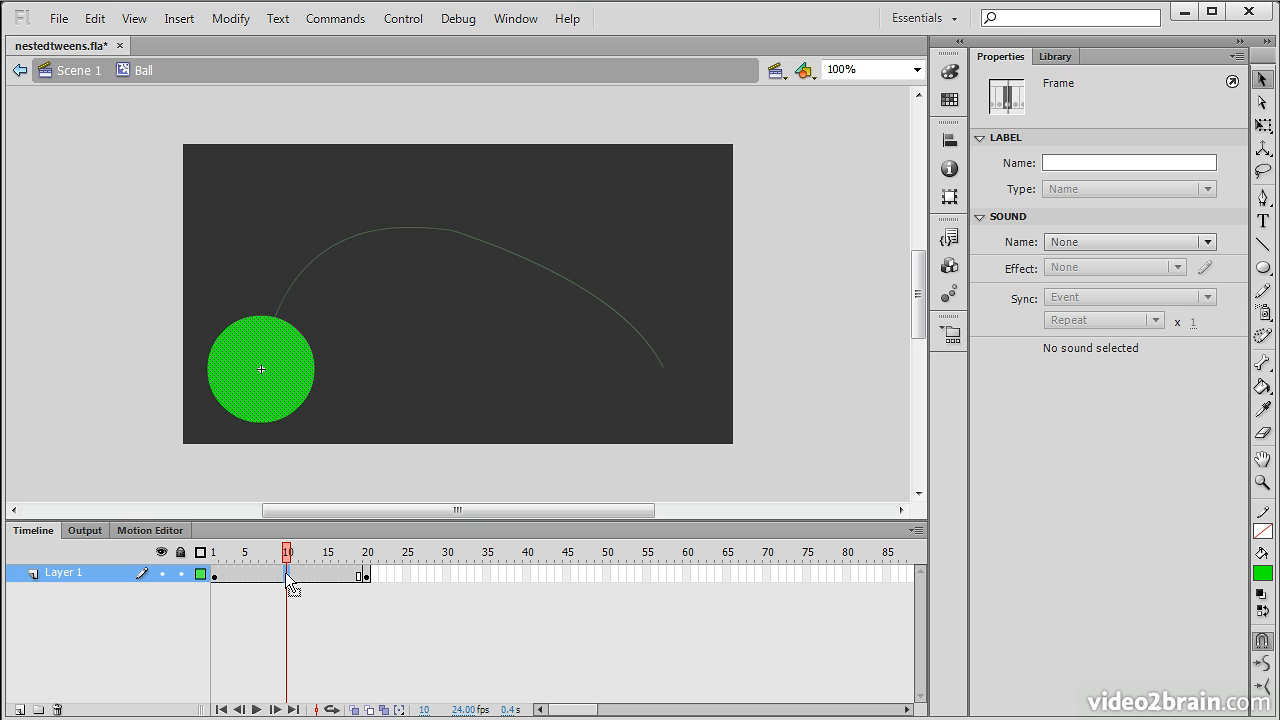
right_click(285, 574)
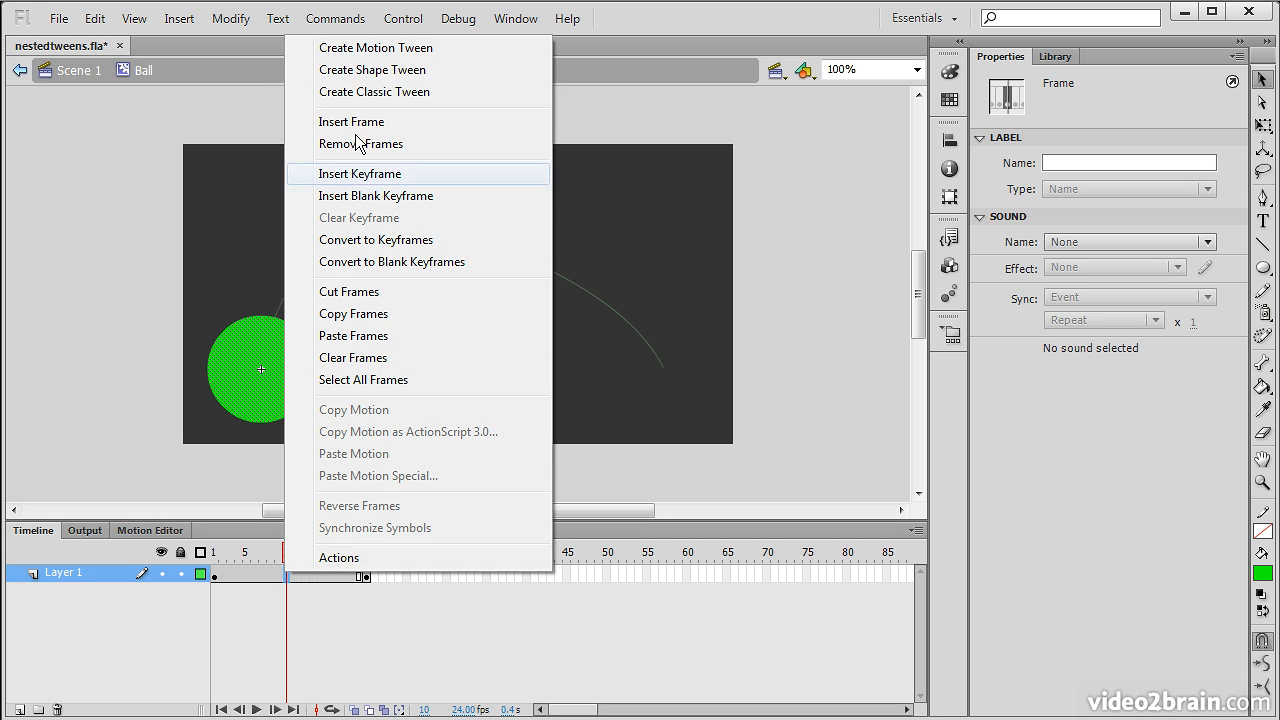
left_click(410, 70)
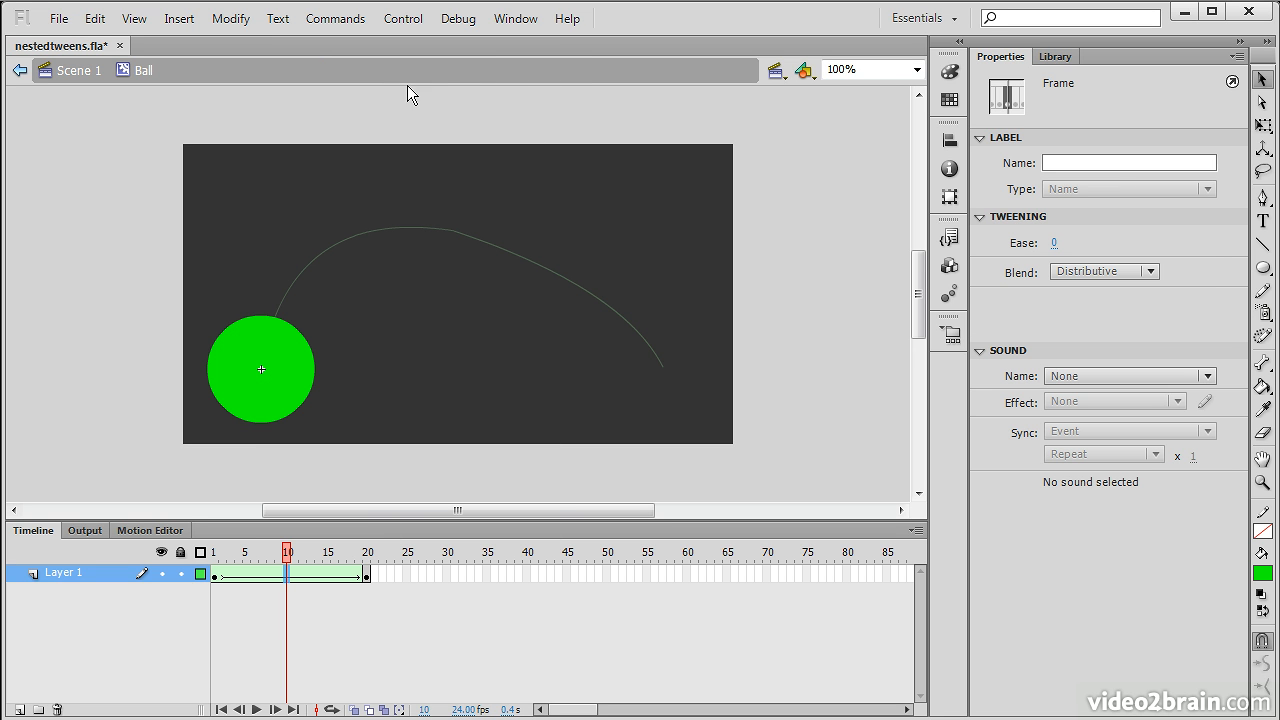
Scale the circle at frame 20 down to about 56 × 56 px with Free Transform, keeping it centred.
left_click(369, 576)
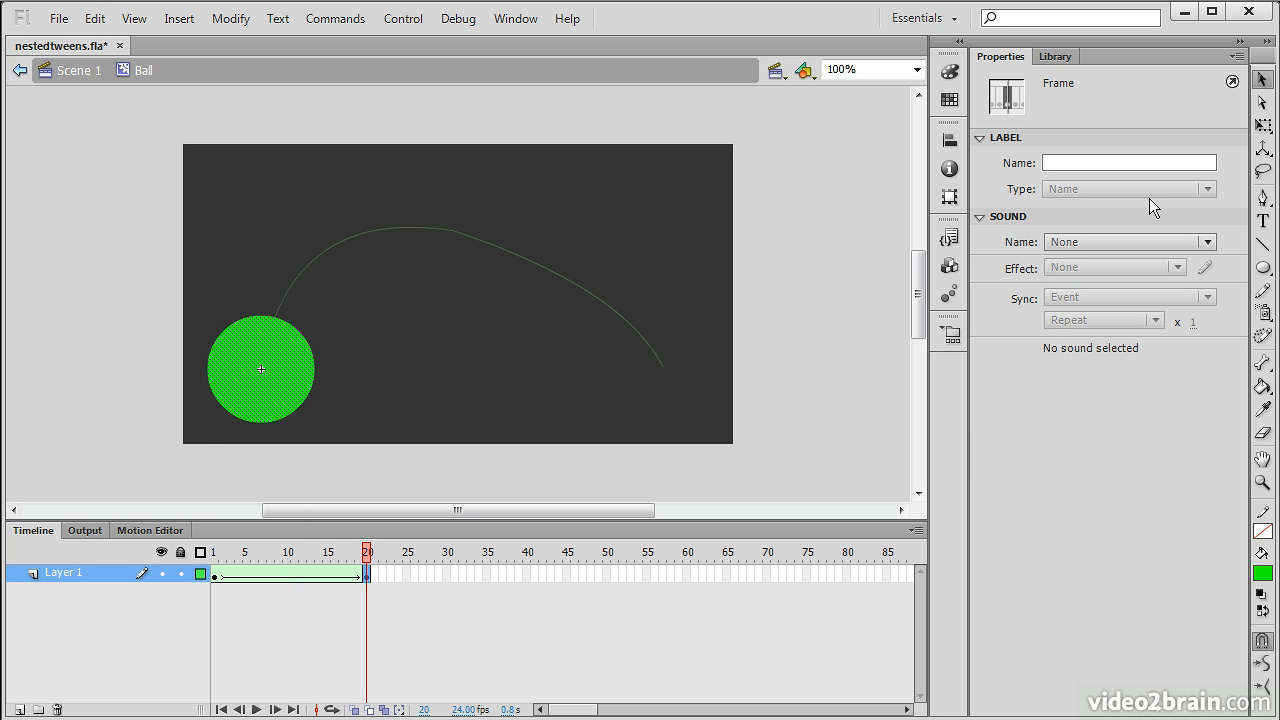
left_click(1264, 126)
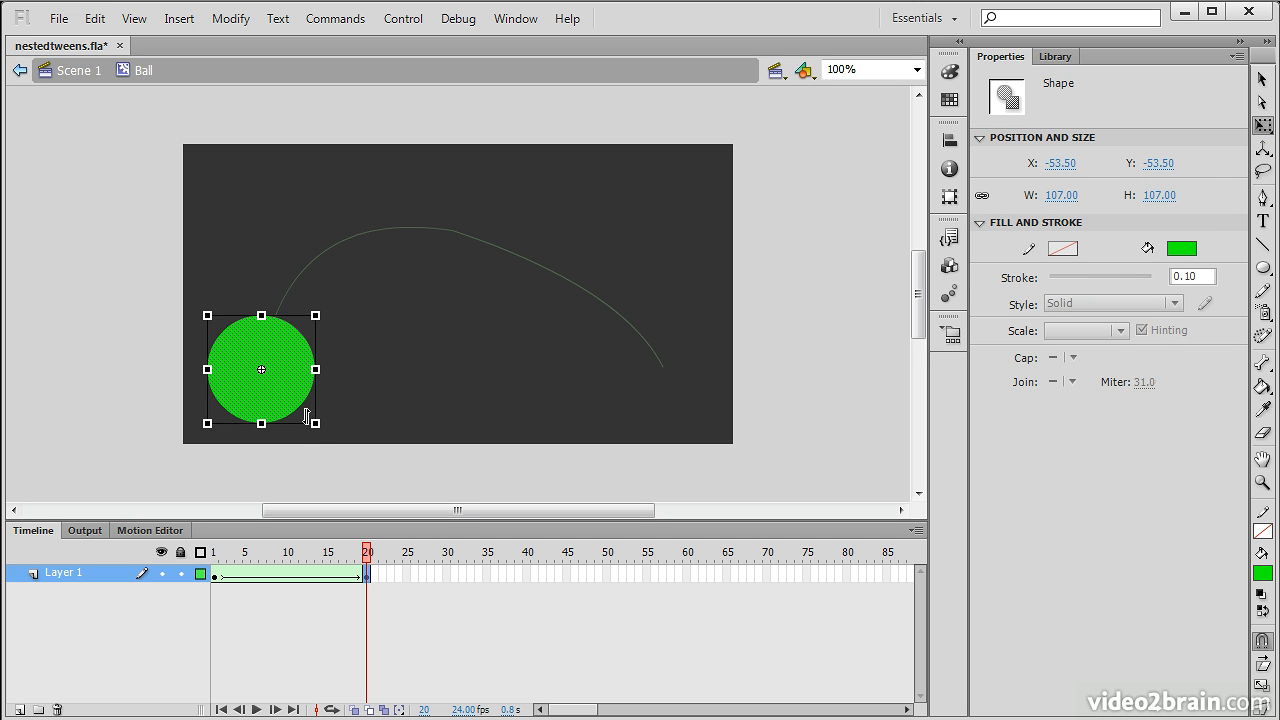
left_click_drag(317, 424, 295, 396)
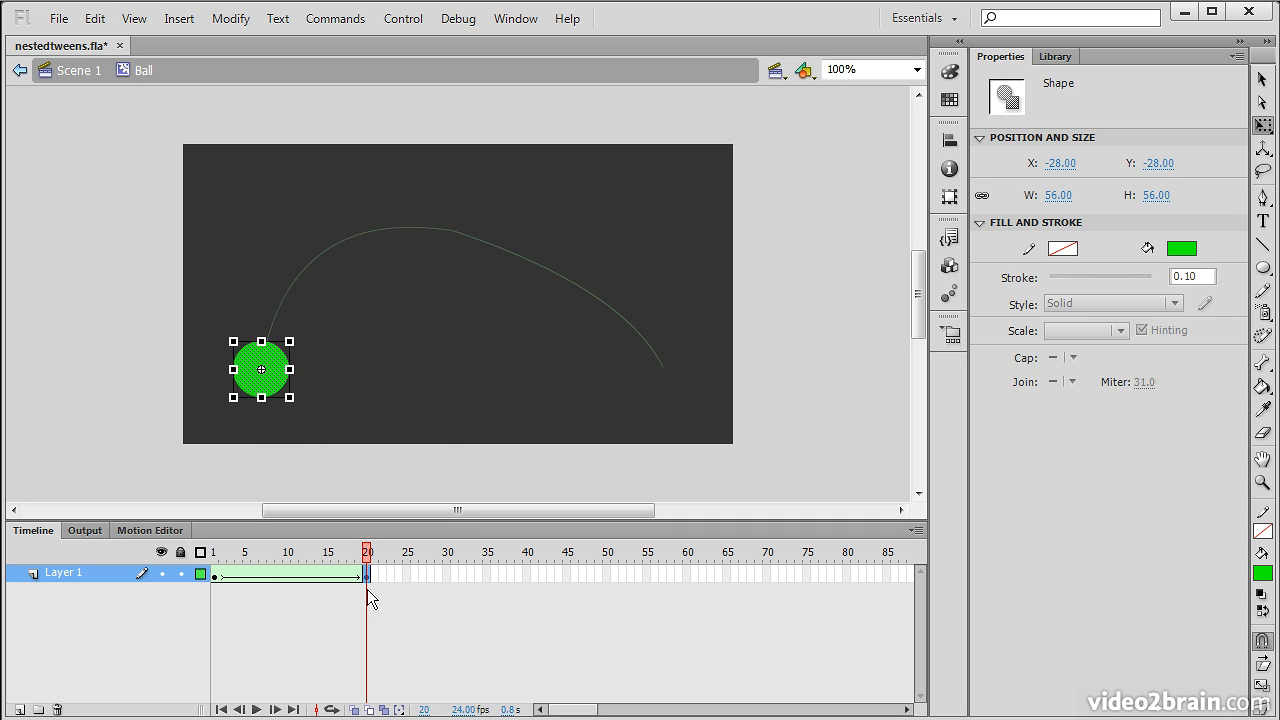
Move the small circle's keyframe from frame 20 to frame 10 on Layer 1.
left_click(448, 573)
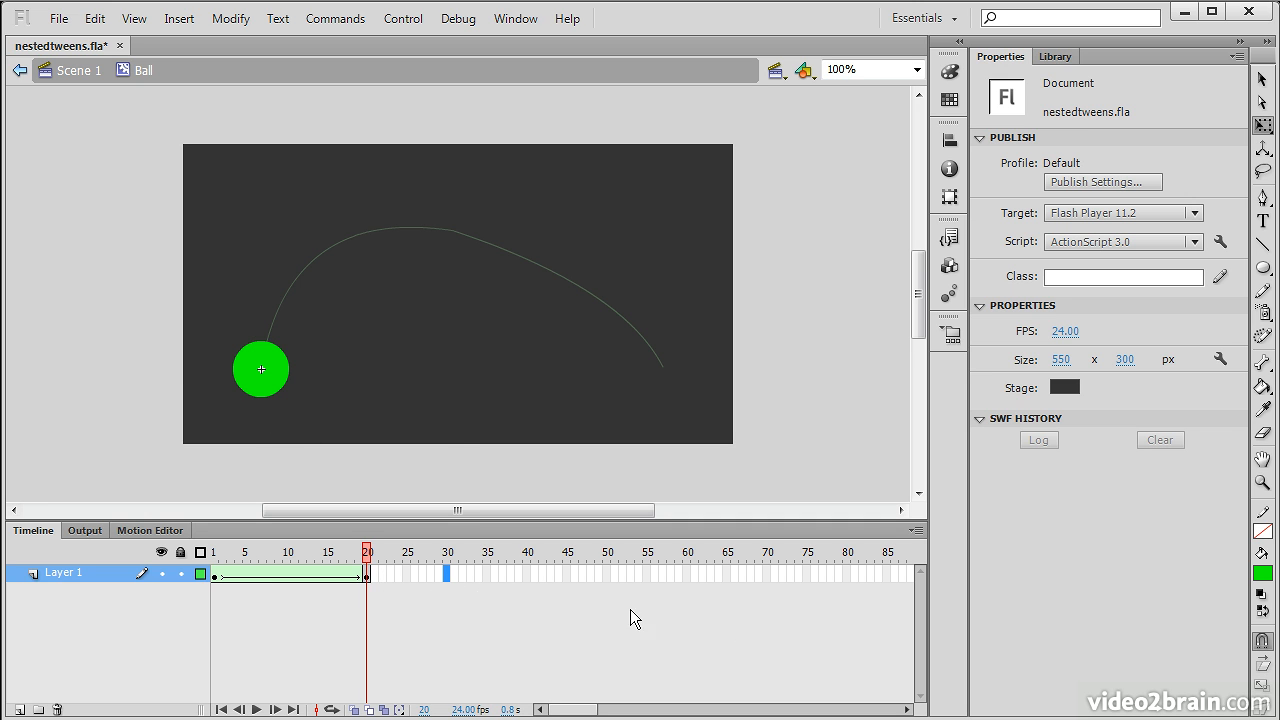
left_click(364, 575)
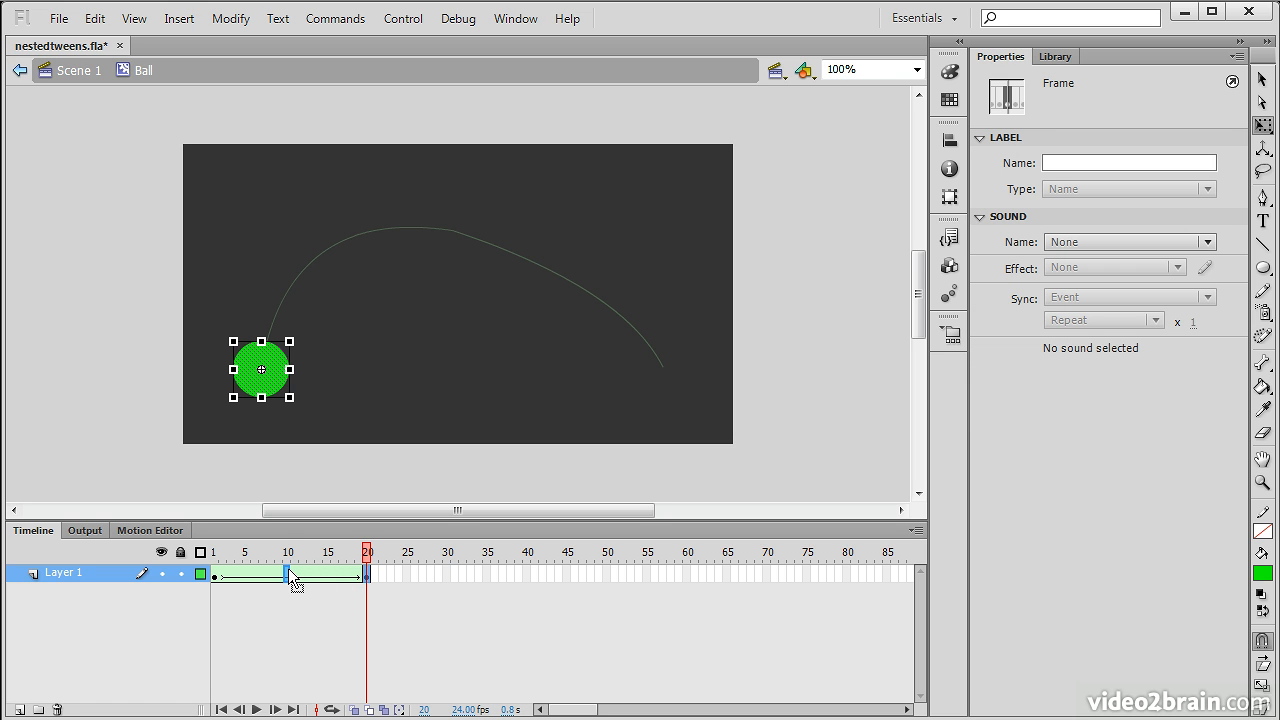
left_click_drag(288, 568, 288, 569)
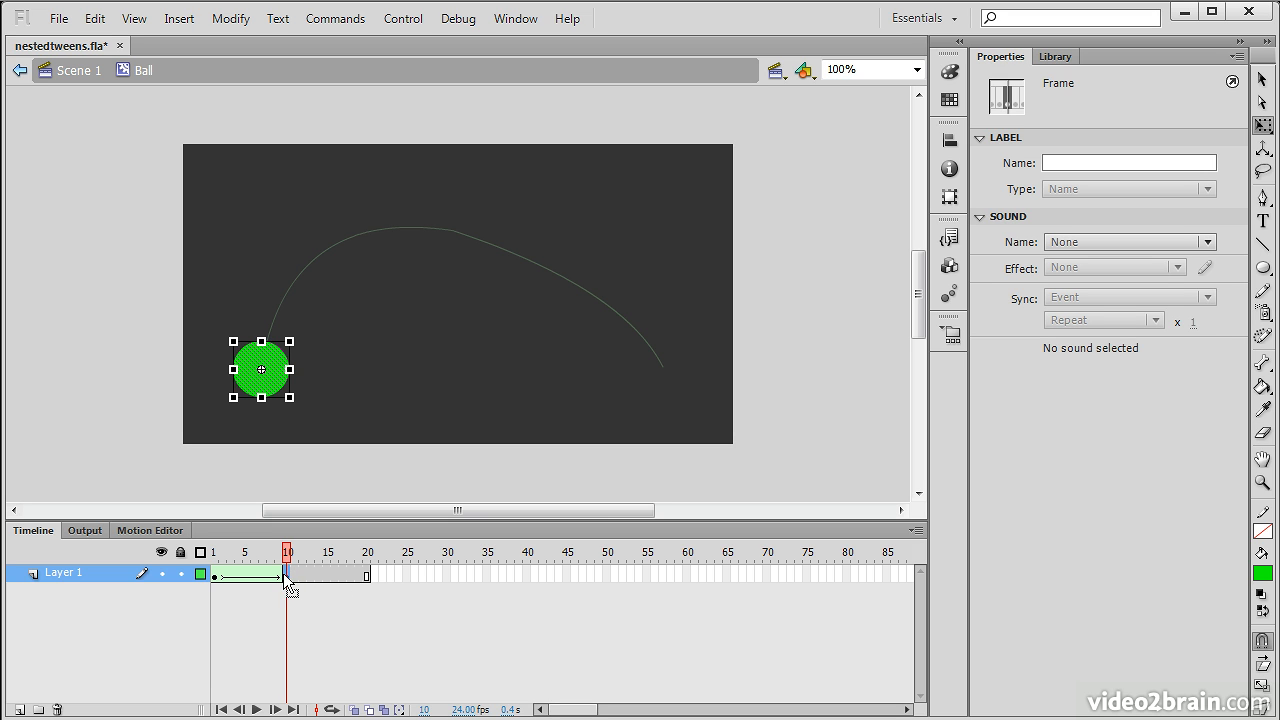
left_click(215, 573)
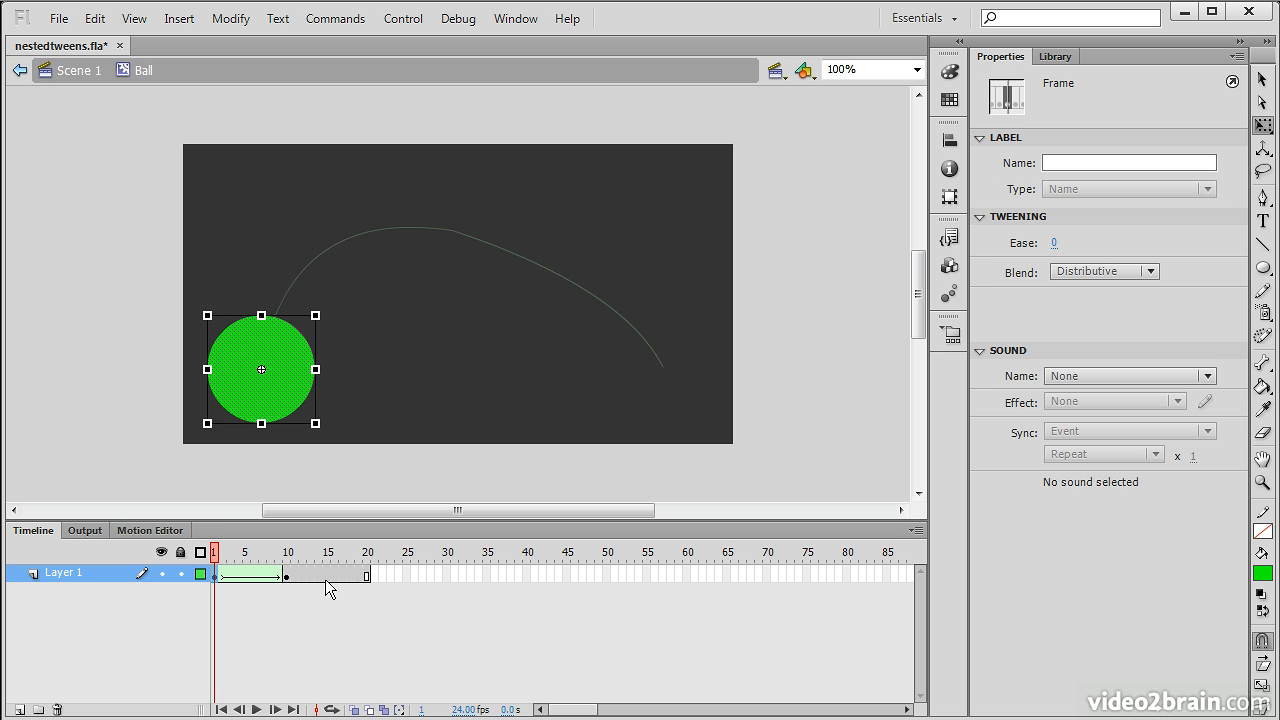
Insert a new keyframe at frame 20 and create a shape tween between frames 10 and 20.
left_click(367, 575)
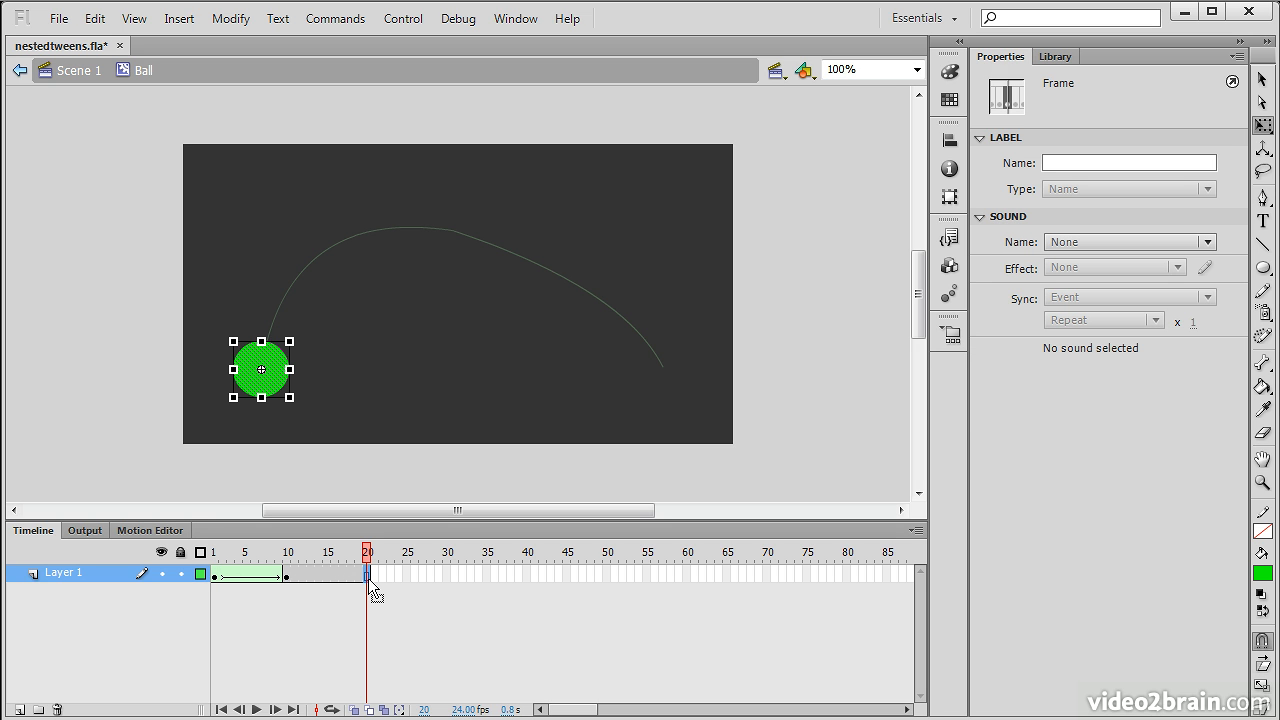
right_click(366, 577)
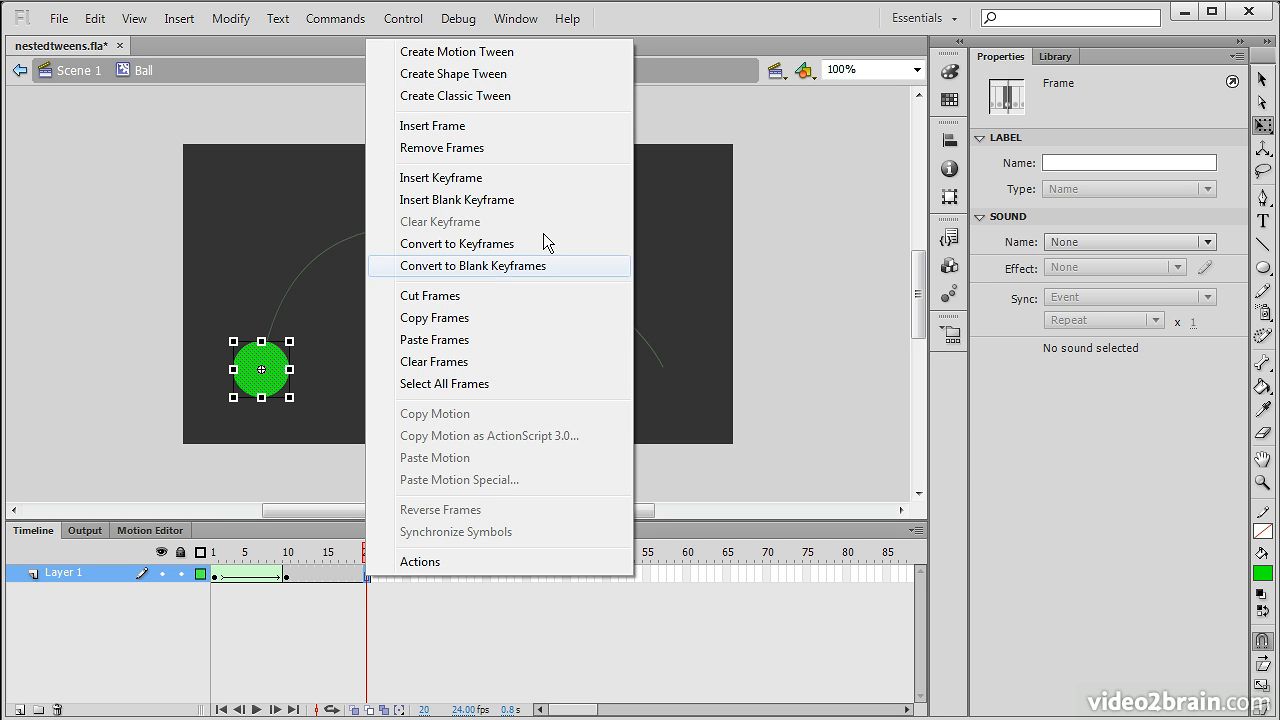
left_click(490, 177)
left_click(318, 576)
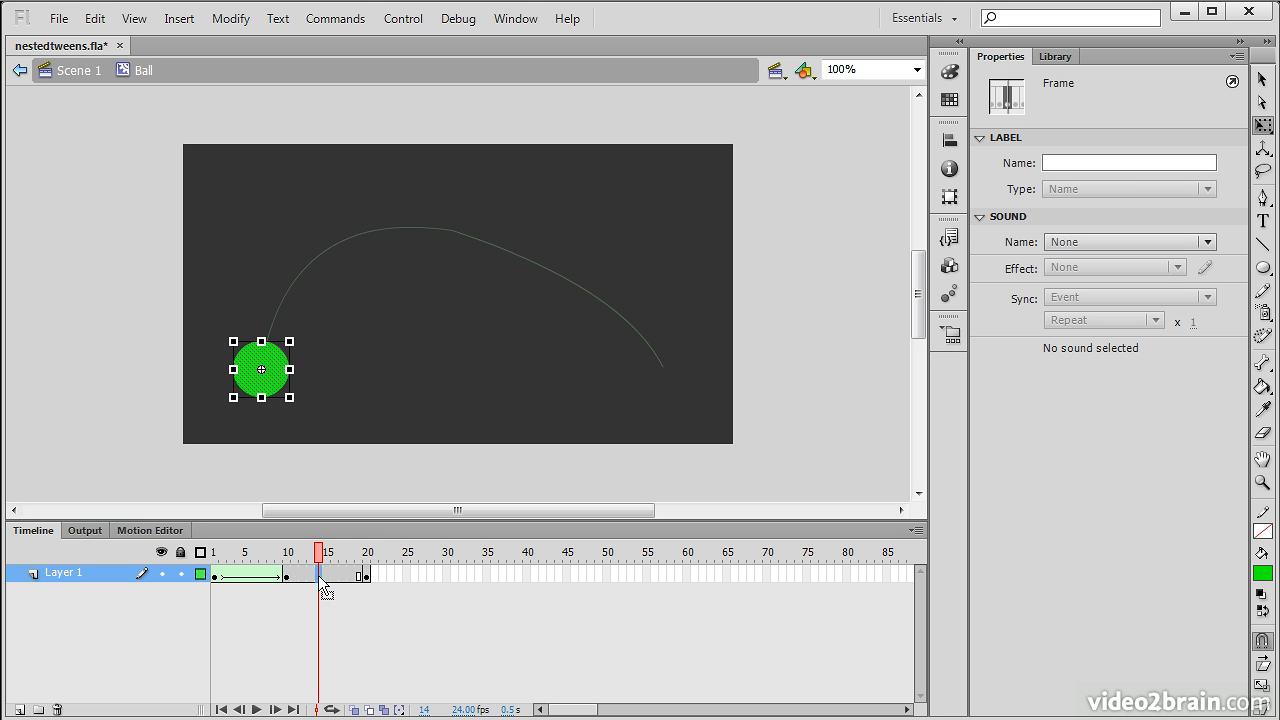
right_click(325, 578)
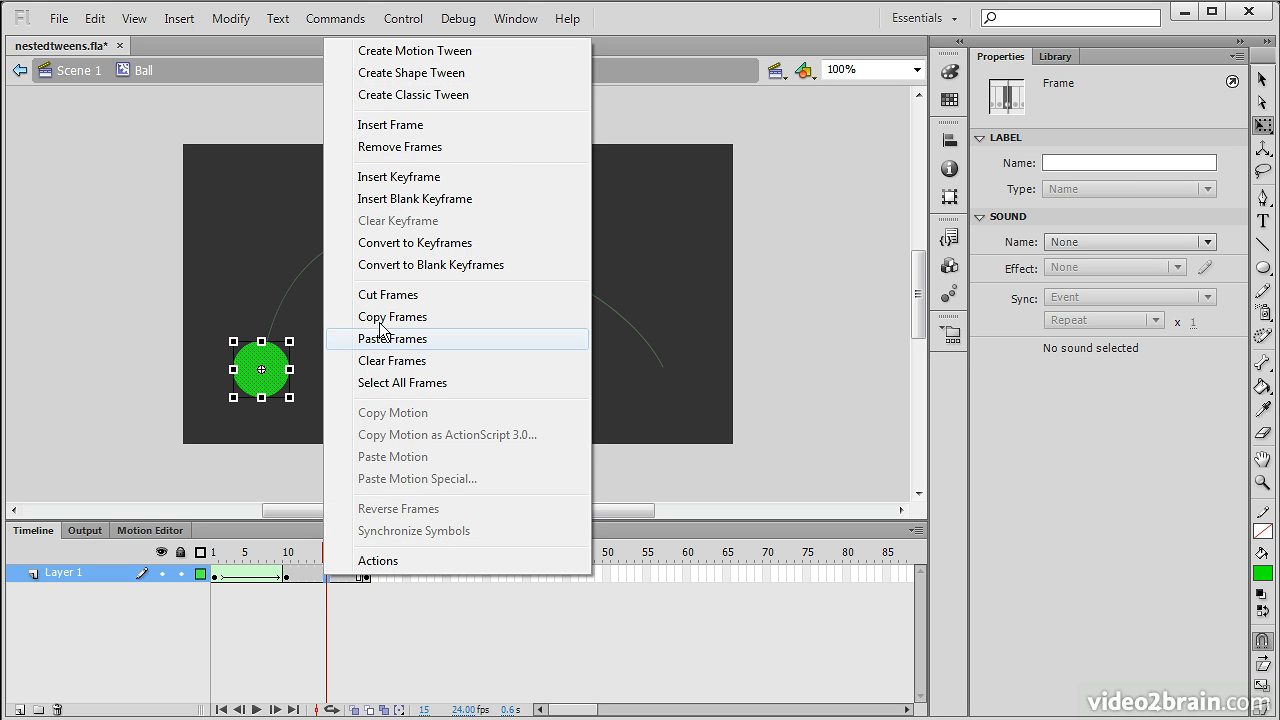
left_click(426, 80)
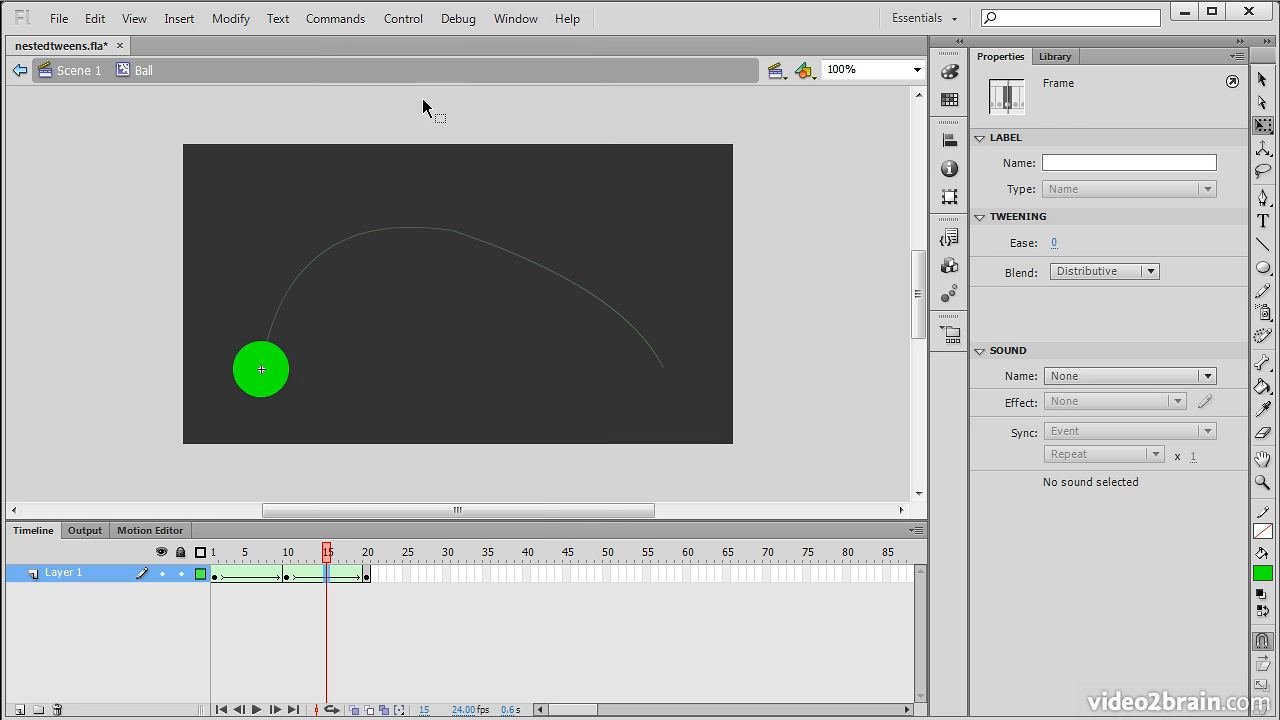
Enlarge the circle at frame 20 to about 100 × 100 px and play the Ball symbol's shape tween.
left_click_drag(326, 555, 400, 574)
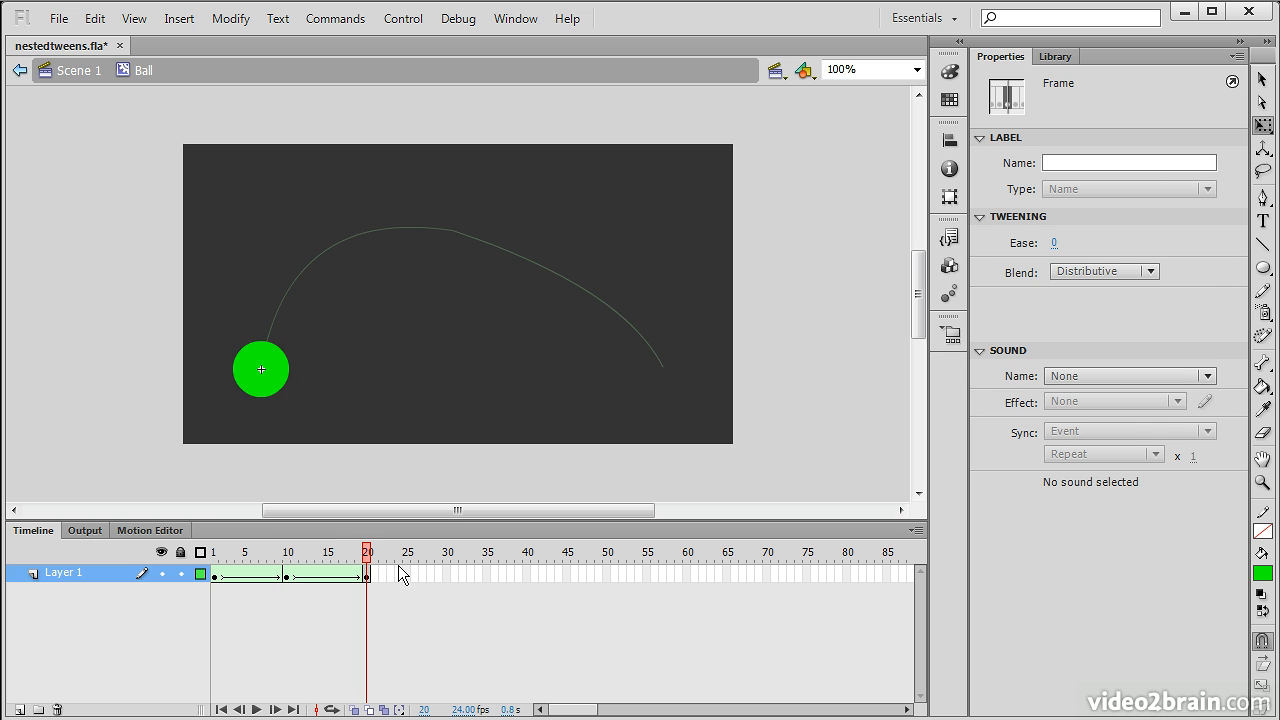
left_click(272, 374)
left_click_drag(288, 398, 311, 420)
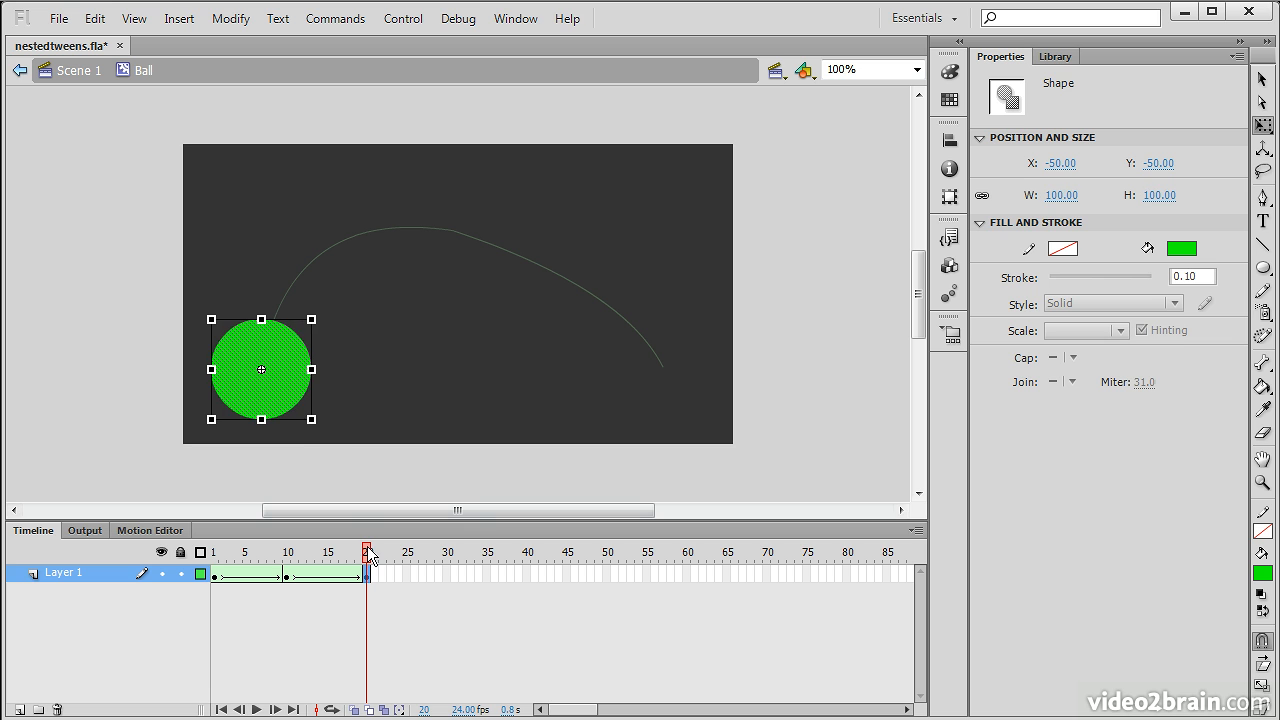
key("Return")
key("Return")
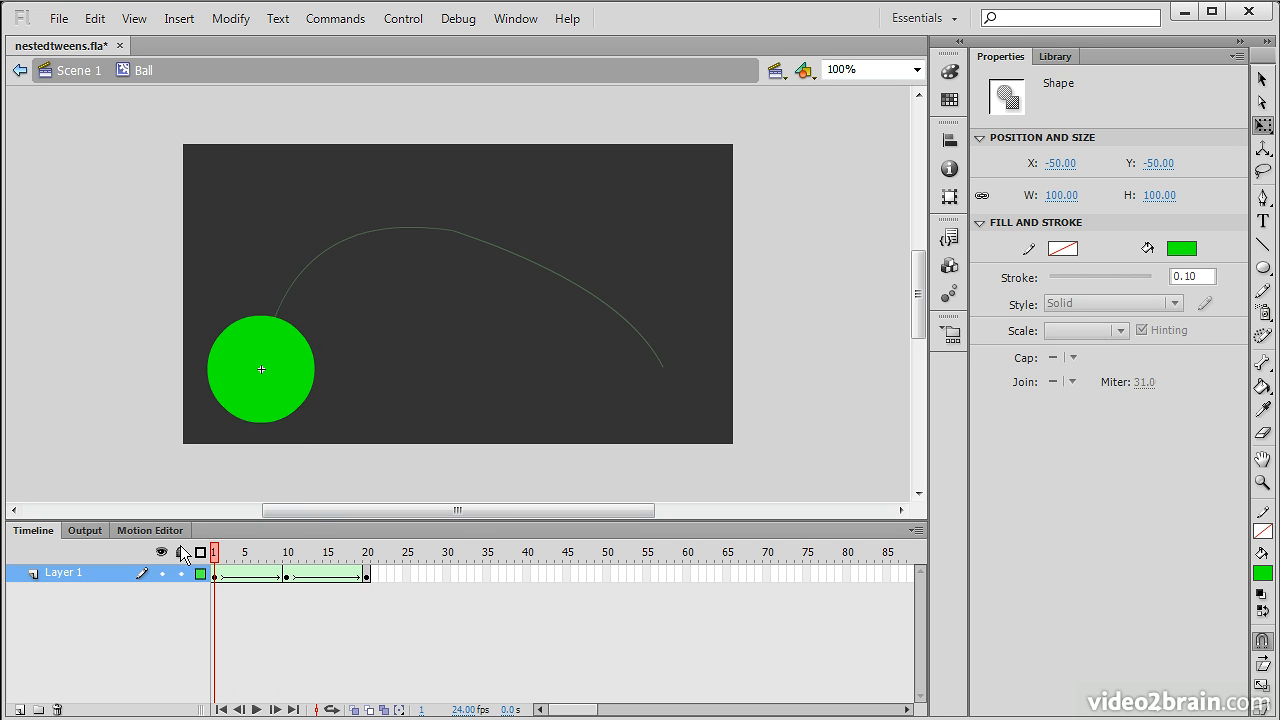
Replace the circle at frame 20 with a copy of the frame 1 circle, pasted in place.
left_click(280, 371)
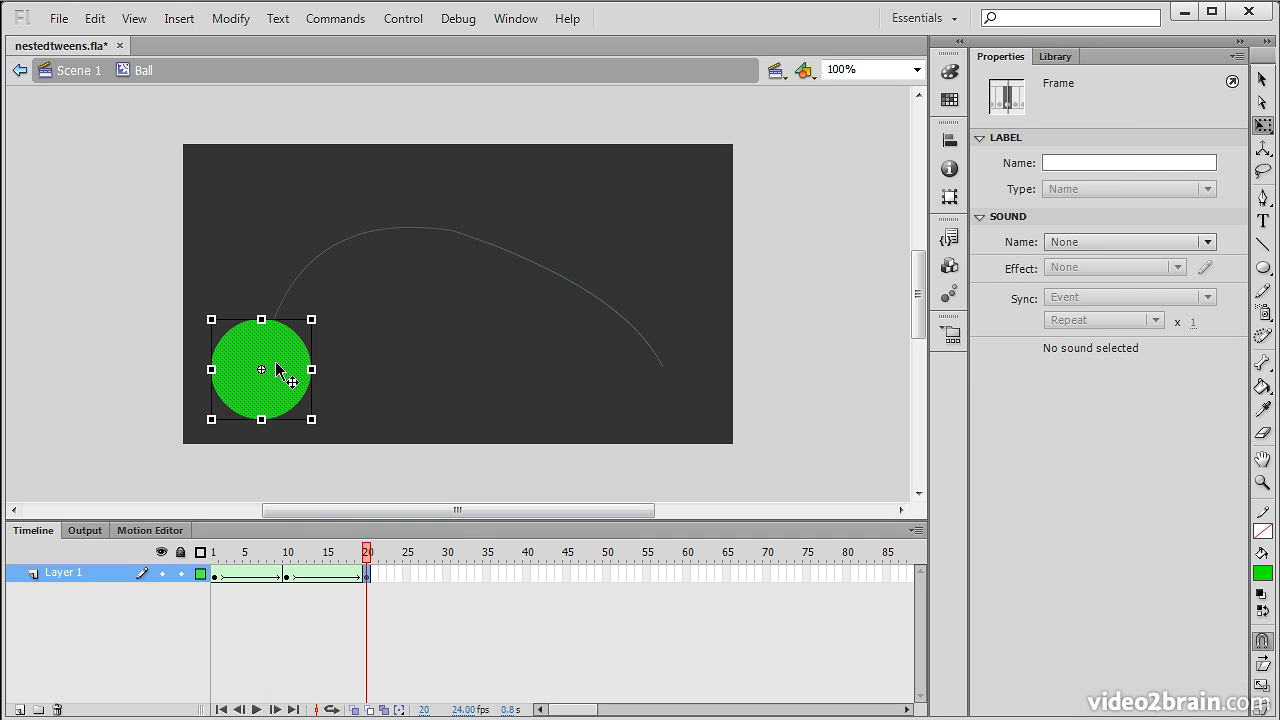
key("Delete")
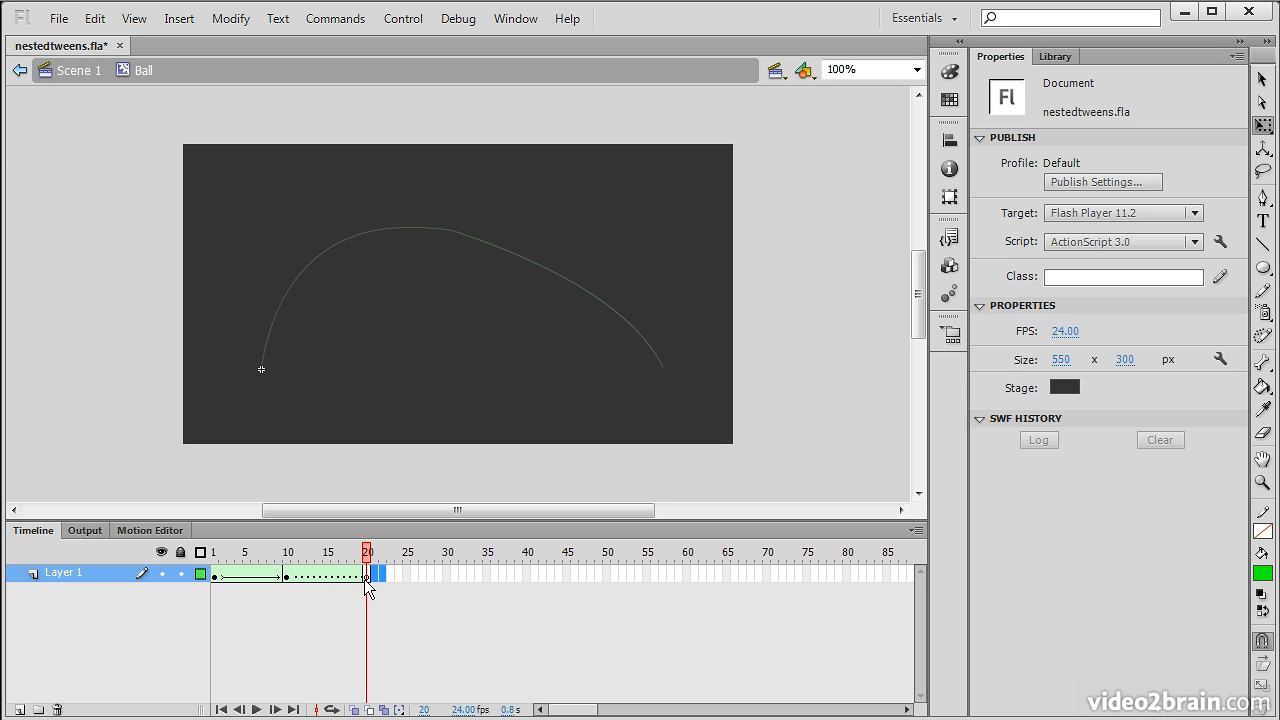
left_click(213, 574)
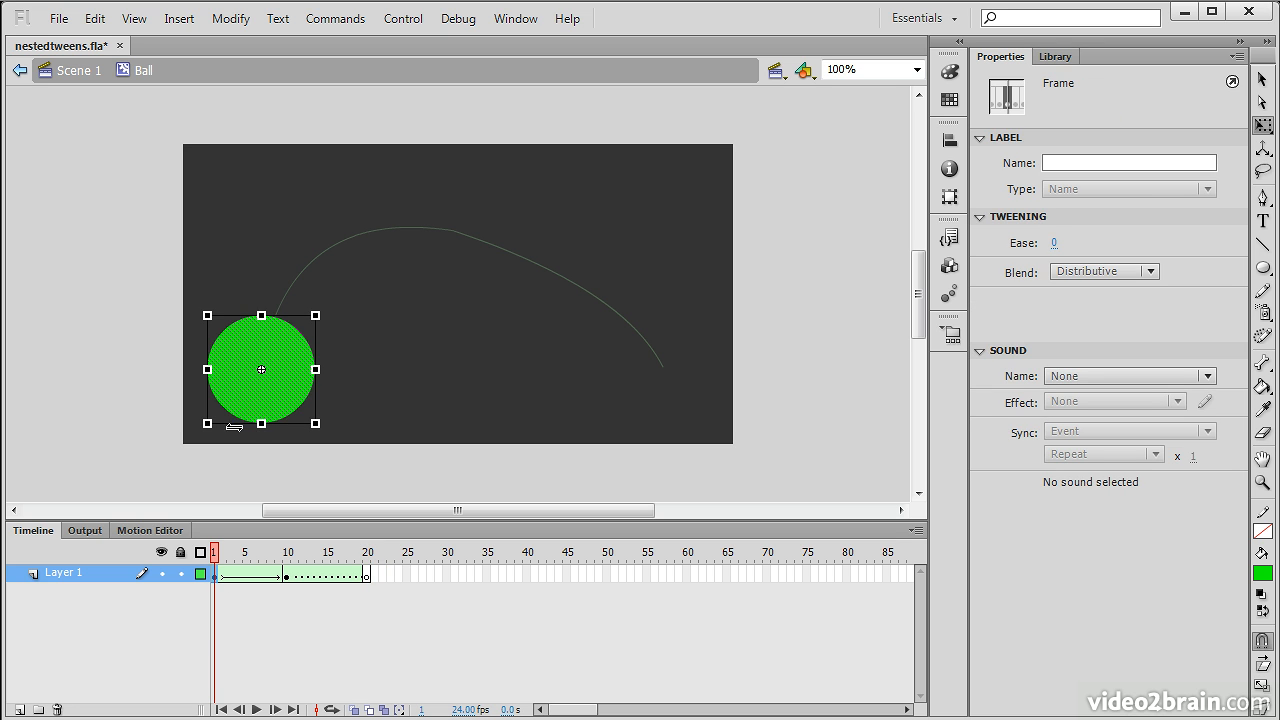
left_click(245, 400)
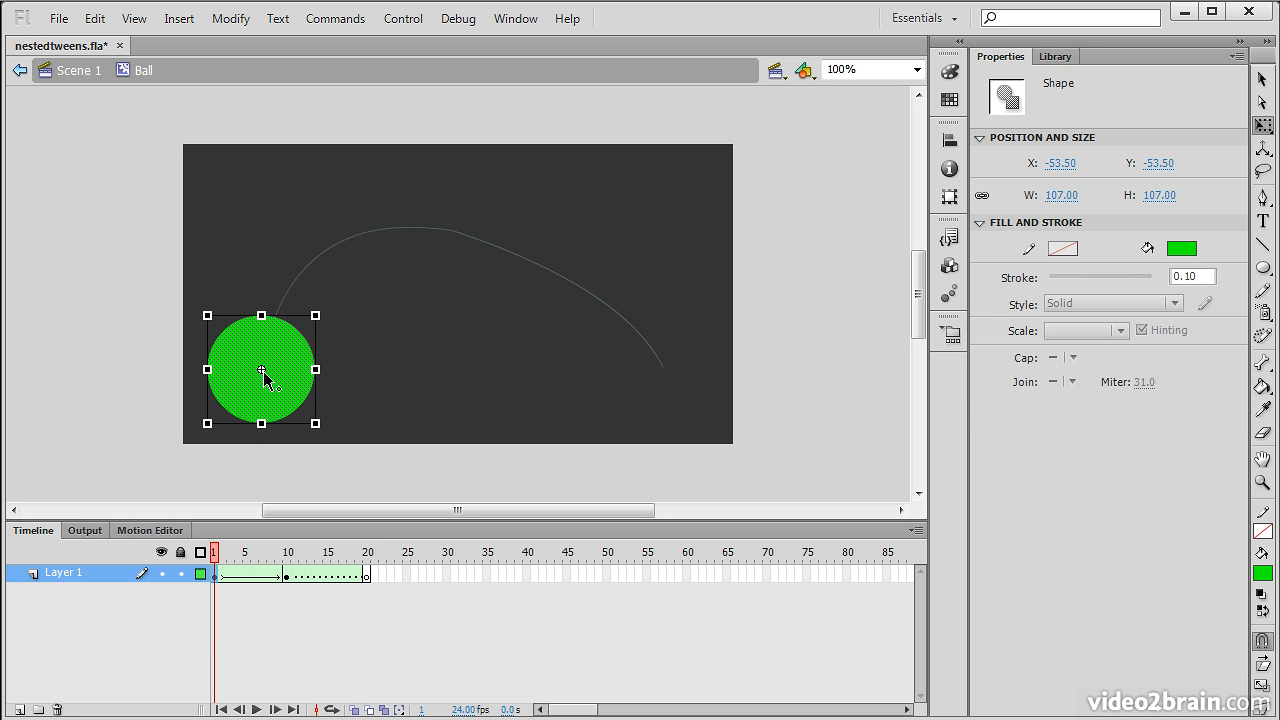
left_click(95, 18)
left_click(132, 115)
left_click(366, 574)
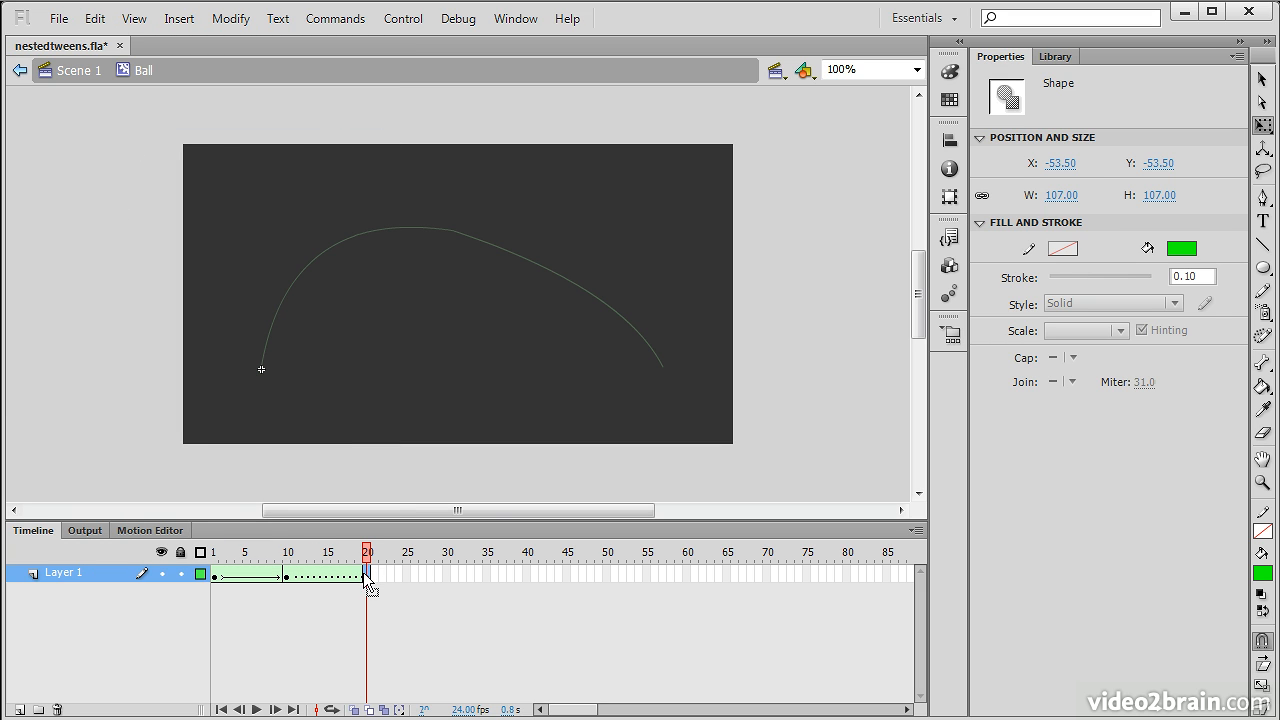
left_click(93, 24)
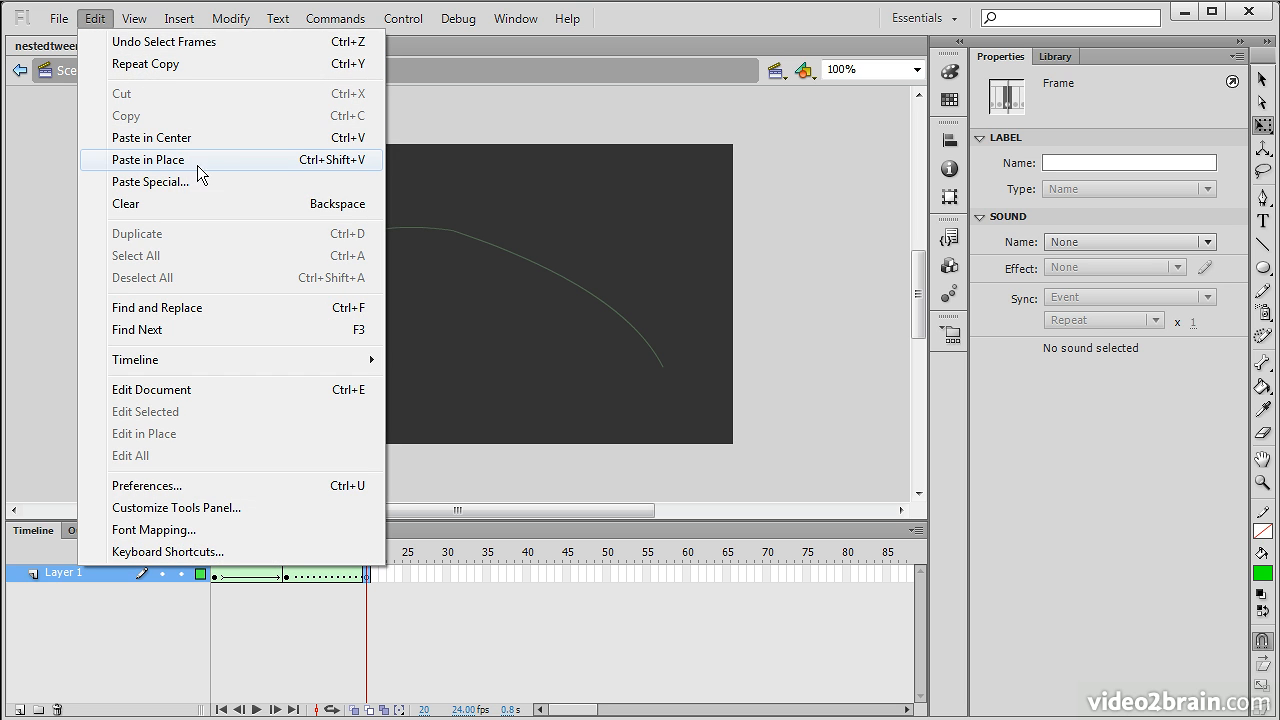
left_click(148, 160)
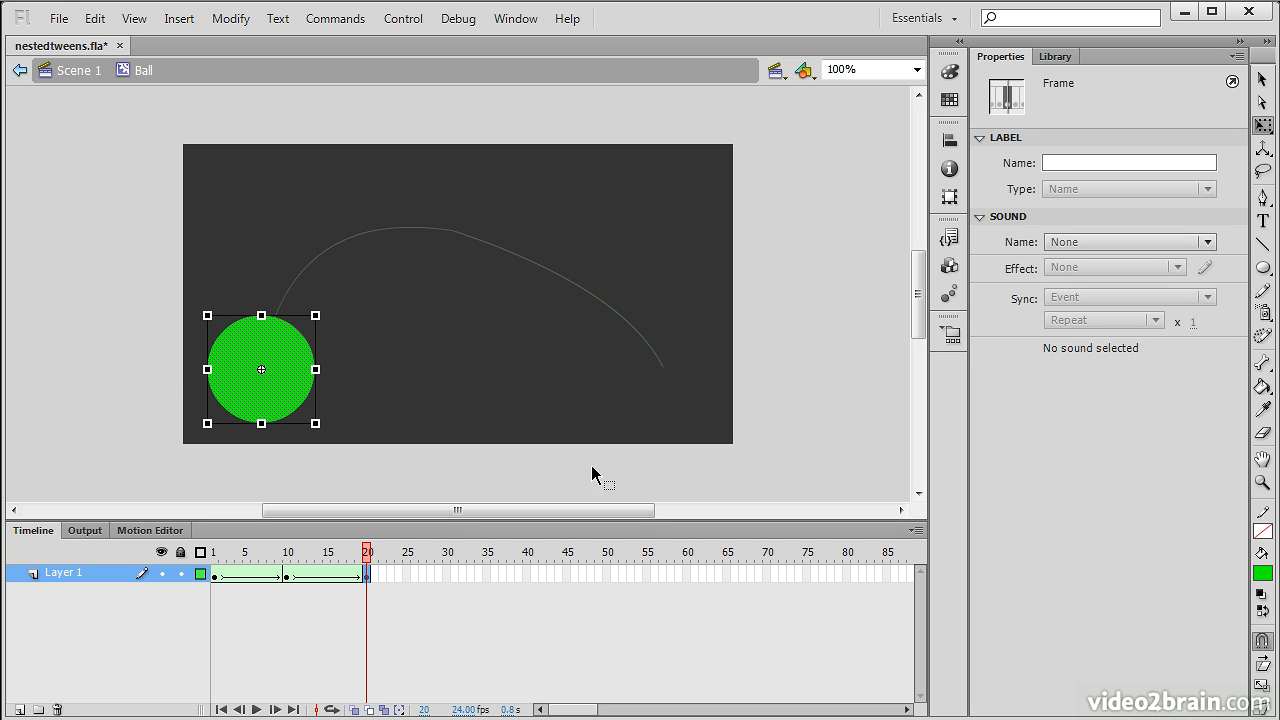
Scrub through the Ball symbol's timeline to check both shape tweens.
left_click_drag(366, 556, 420, 551)
left_click(491, 614)
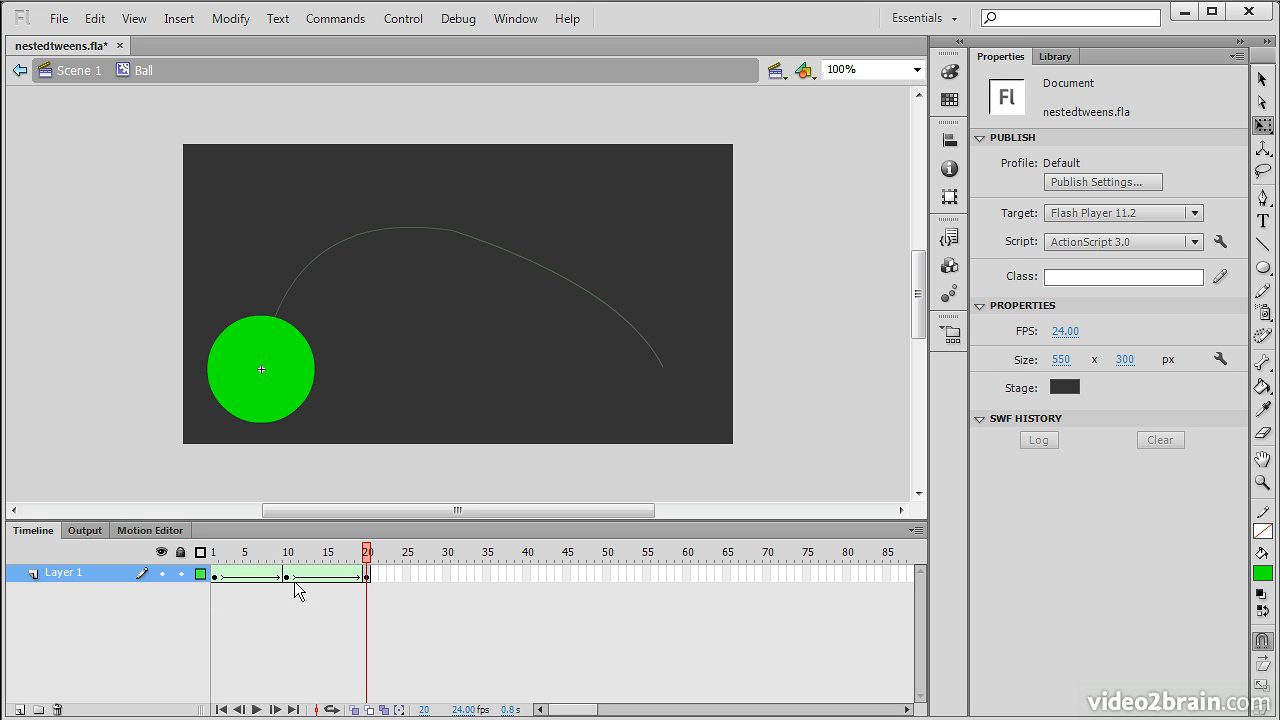
left_click_drag(364, 553, 537, 557)
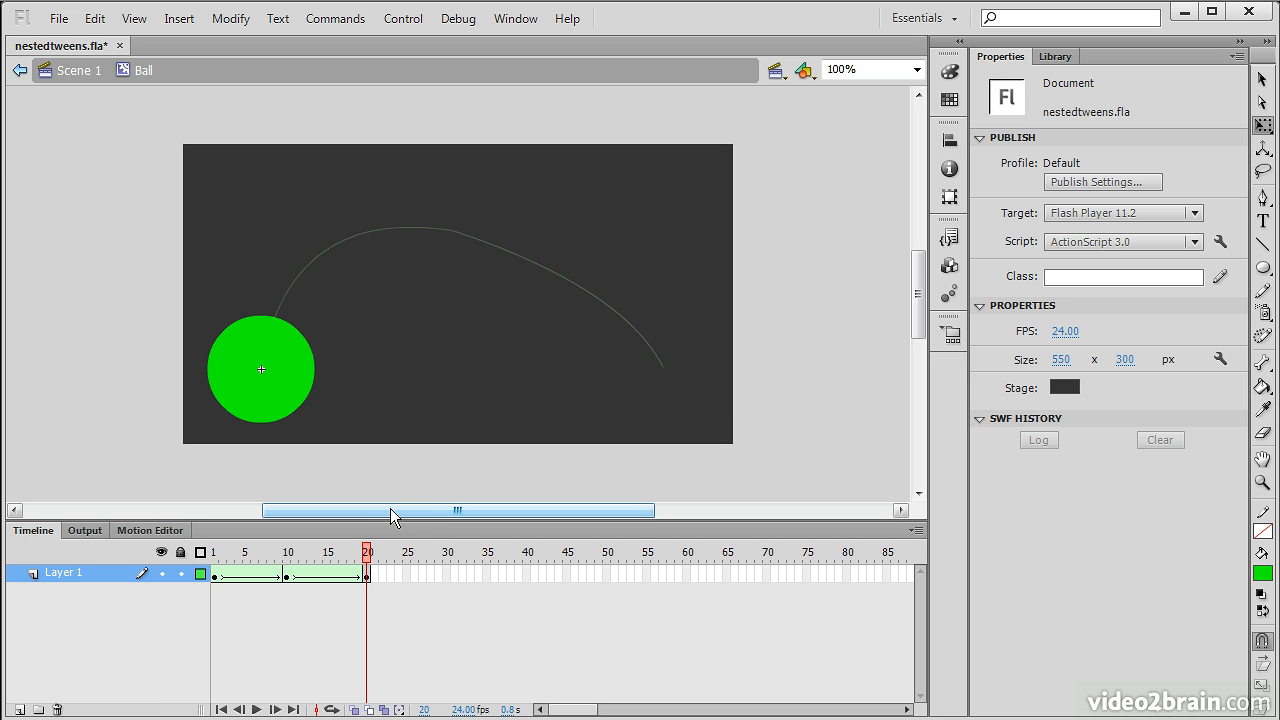
Return to Scene 1 and select the motion tween on the Transformation layer.
left_click(72, 68)
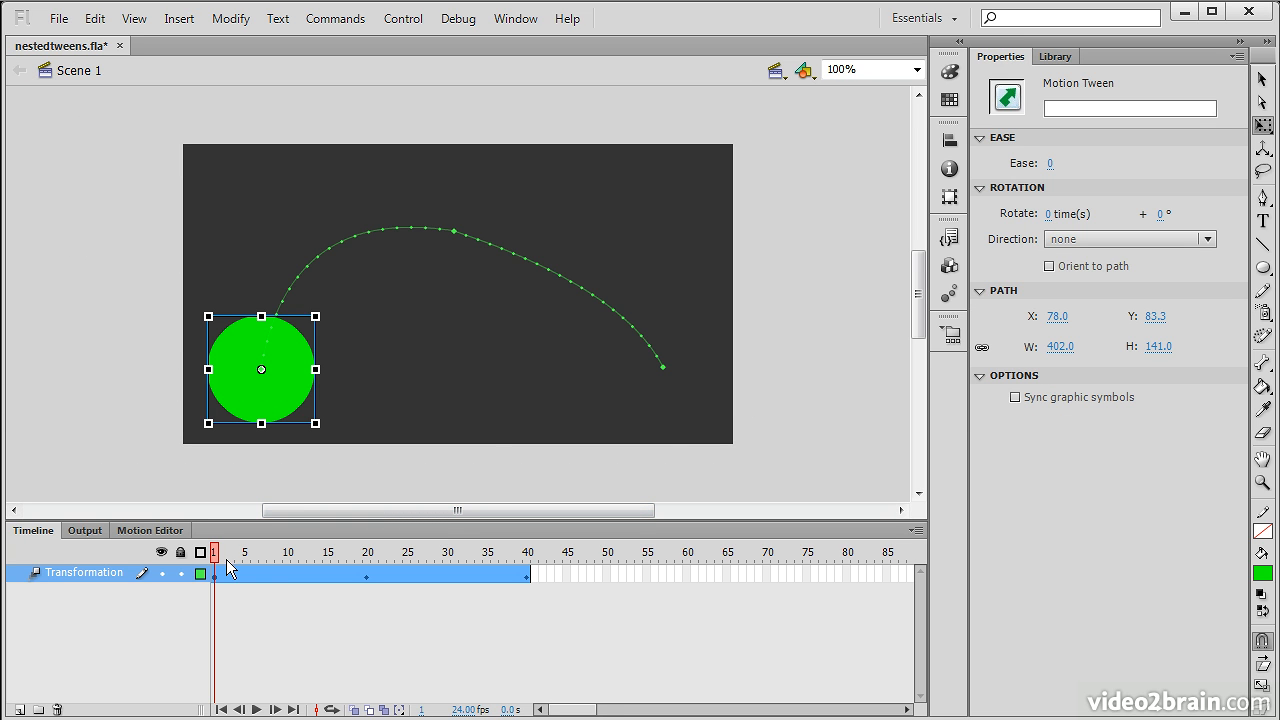
mouse_move(216, 556)
left_mouse_down()
mouse_move(557, 557)
mouse_move(214, 558)
left_mouse_up()
left_click_drag(214, 558, 129, 569)
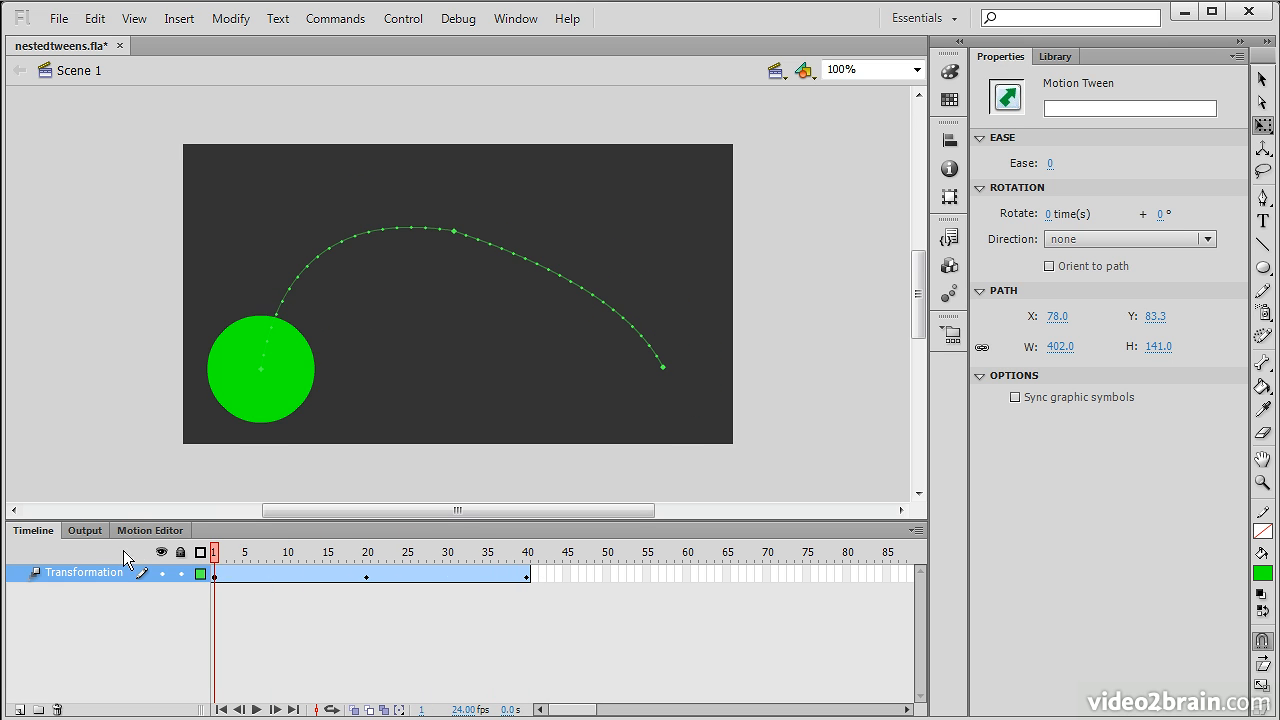
left_click(80, 573)
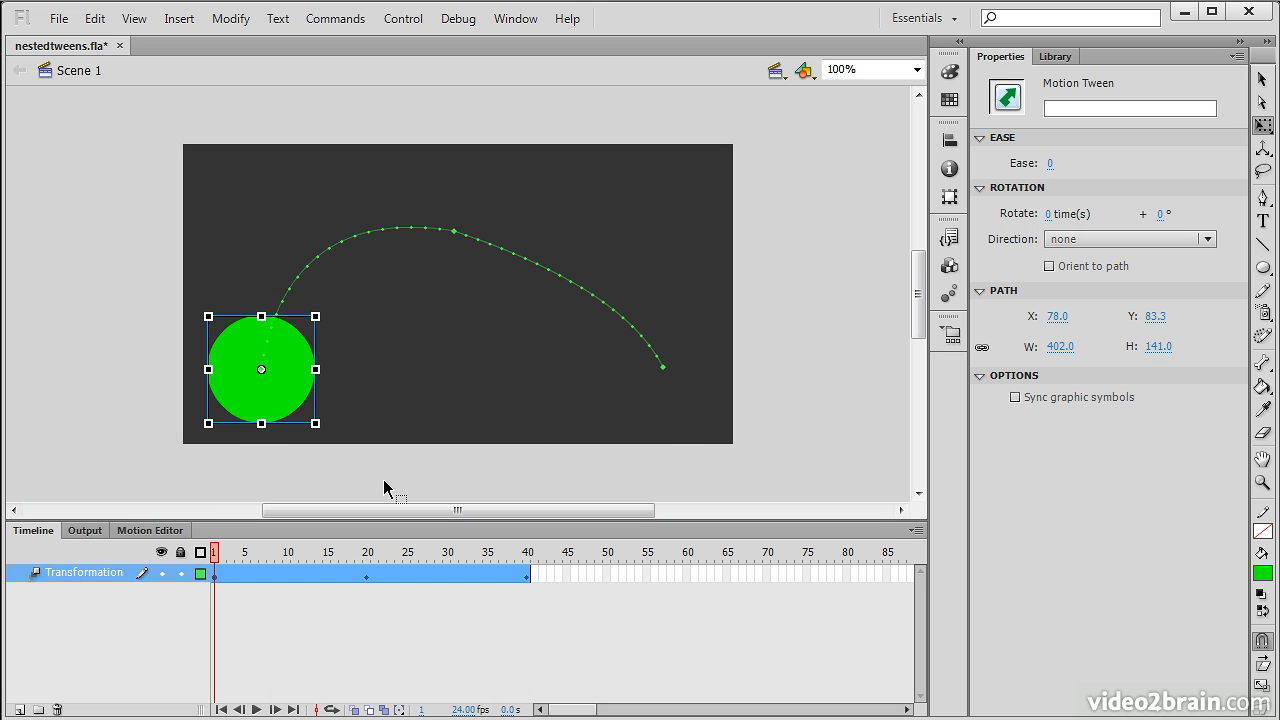
Test the movie to check the combined motion and shape tweens, and close the preview.
left_click(398, 21)
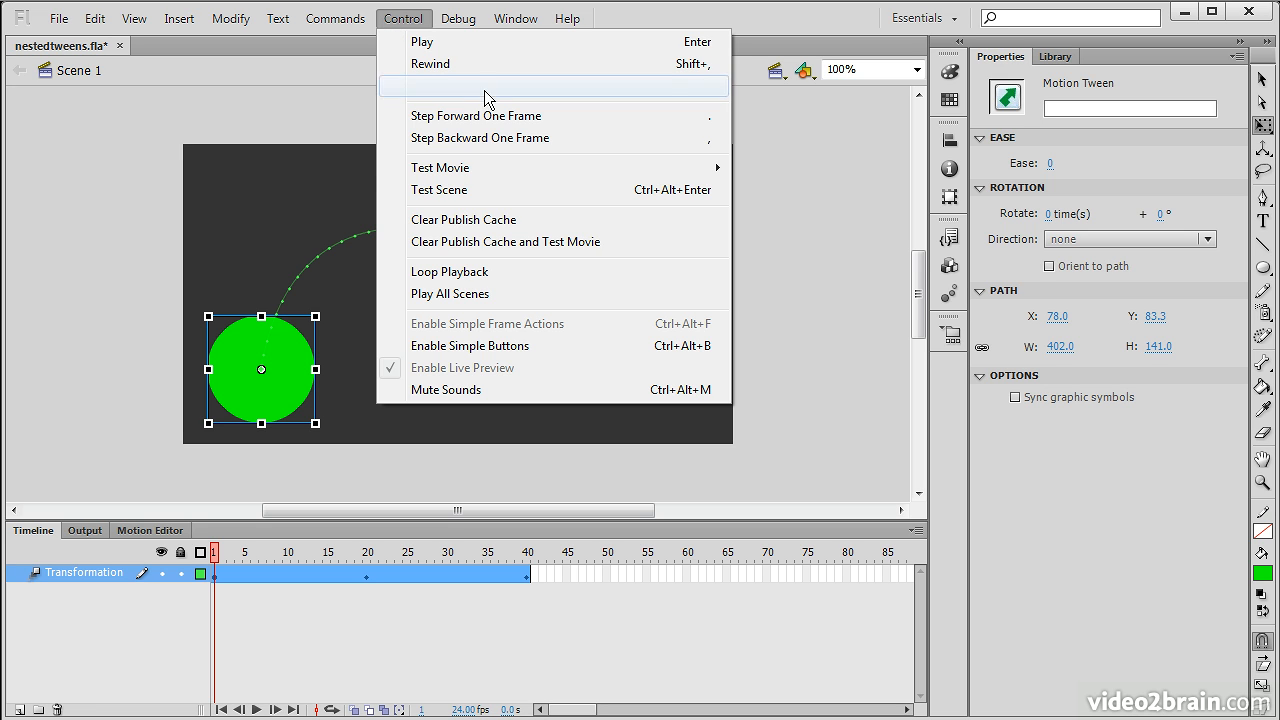
mouse_move(700, 168)
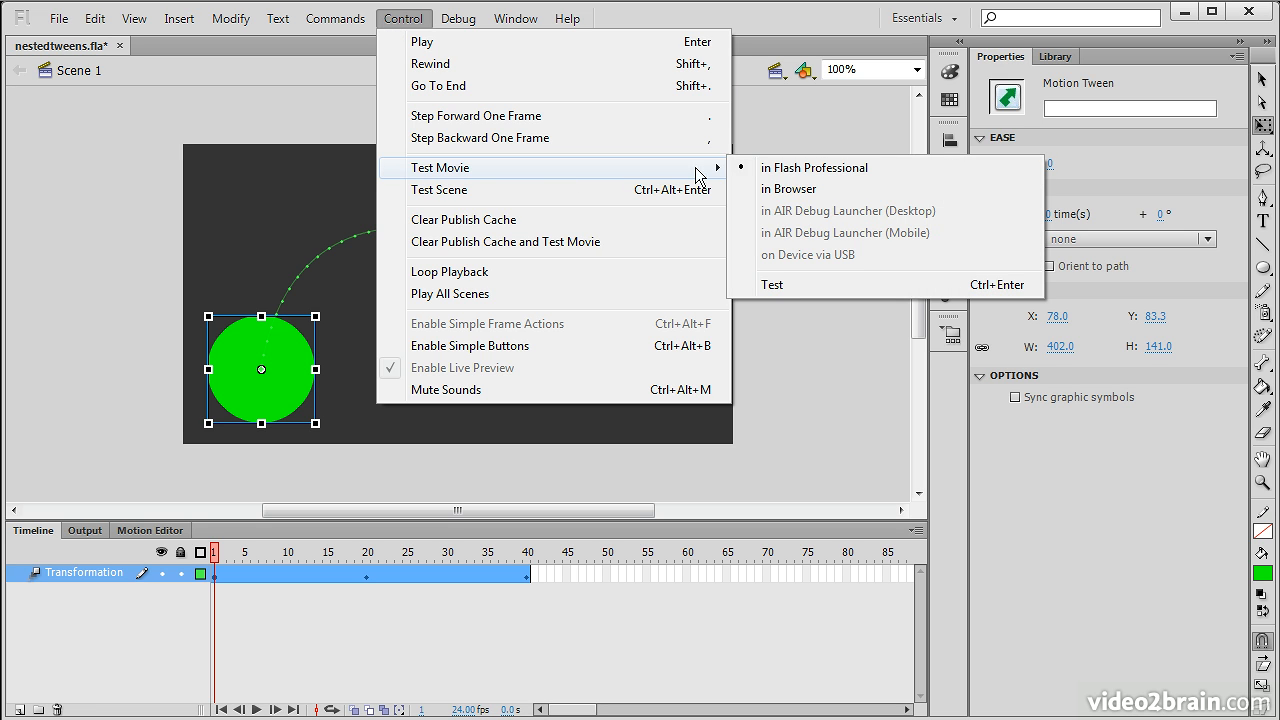
left_click(805, 284)
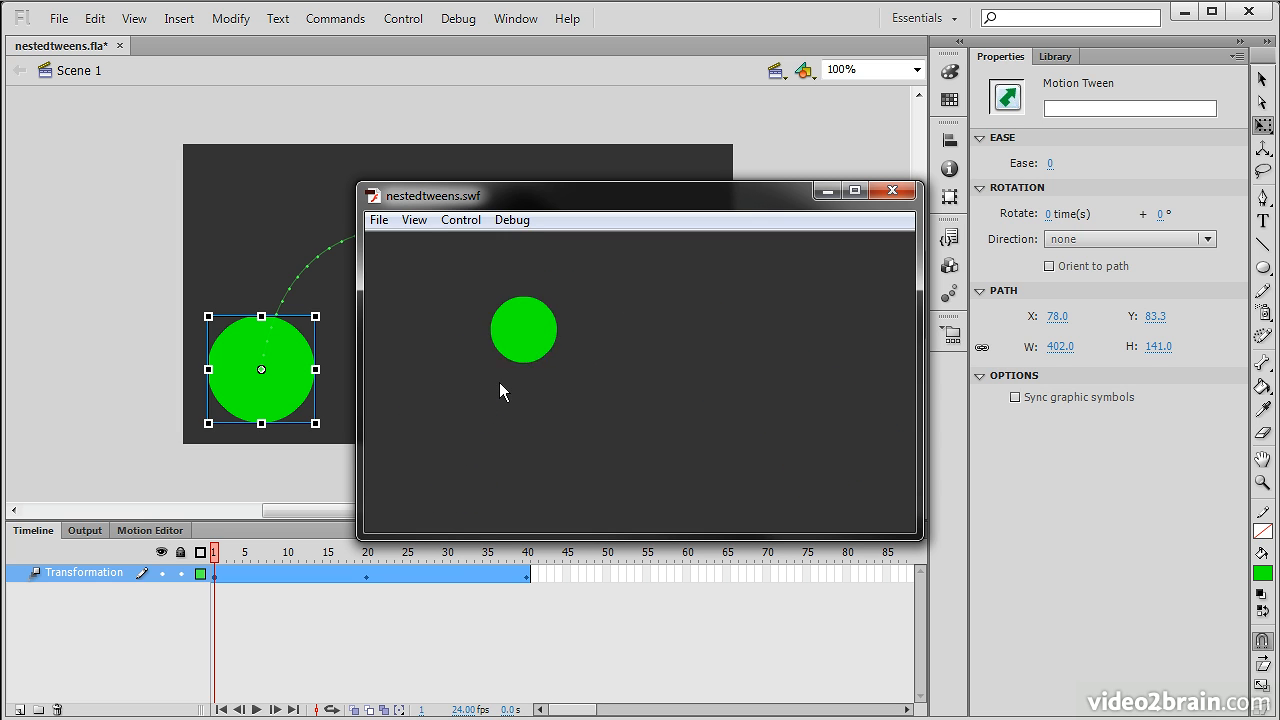
left_click(893, 191)
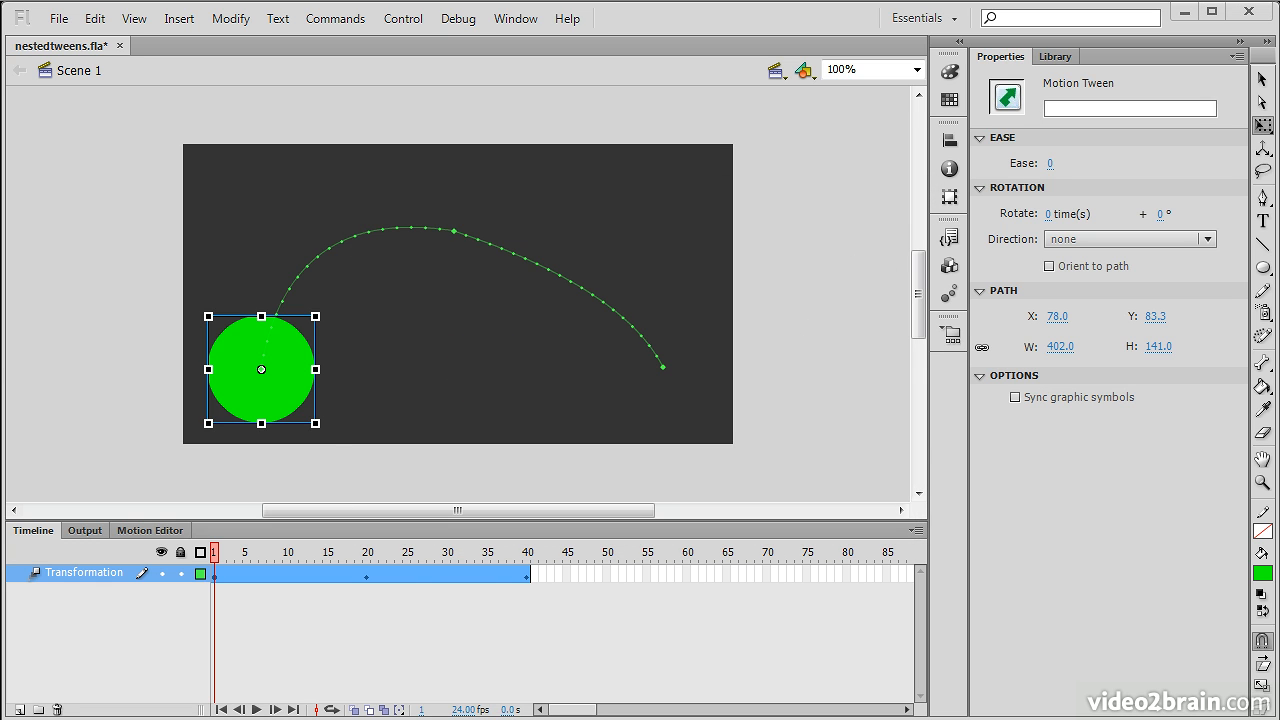
Open the Ball symbol for editing and add a new layer above Layer 1, with its frame 1 selected.
left_click(279, 389)
double_click(279, 391)
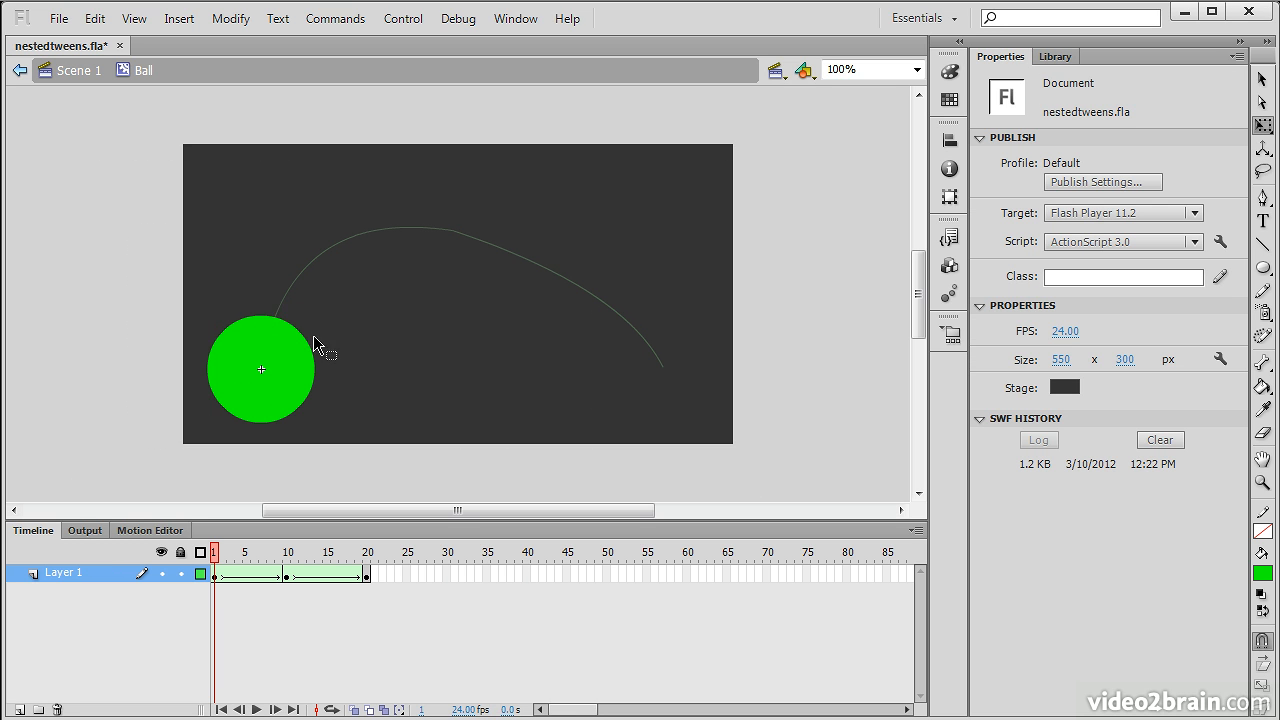
left_click(68, 574)
left_click(18, 709)
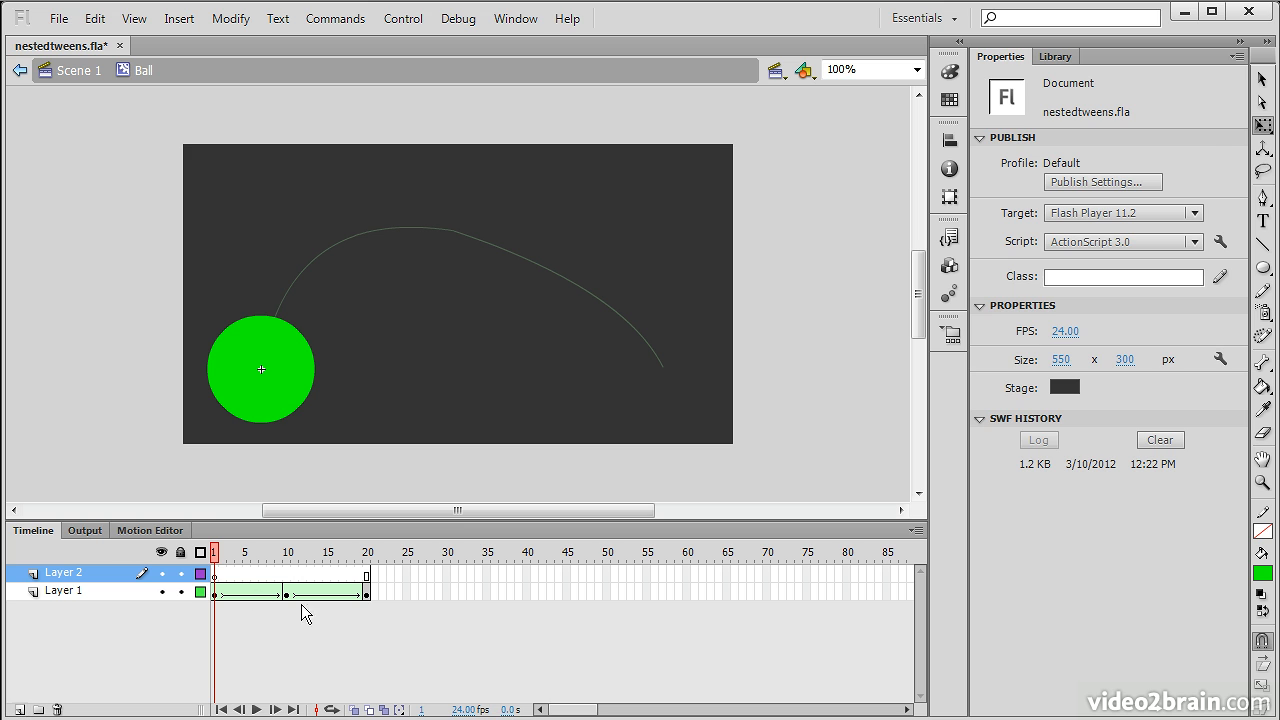
left_click(215, 573)
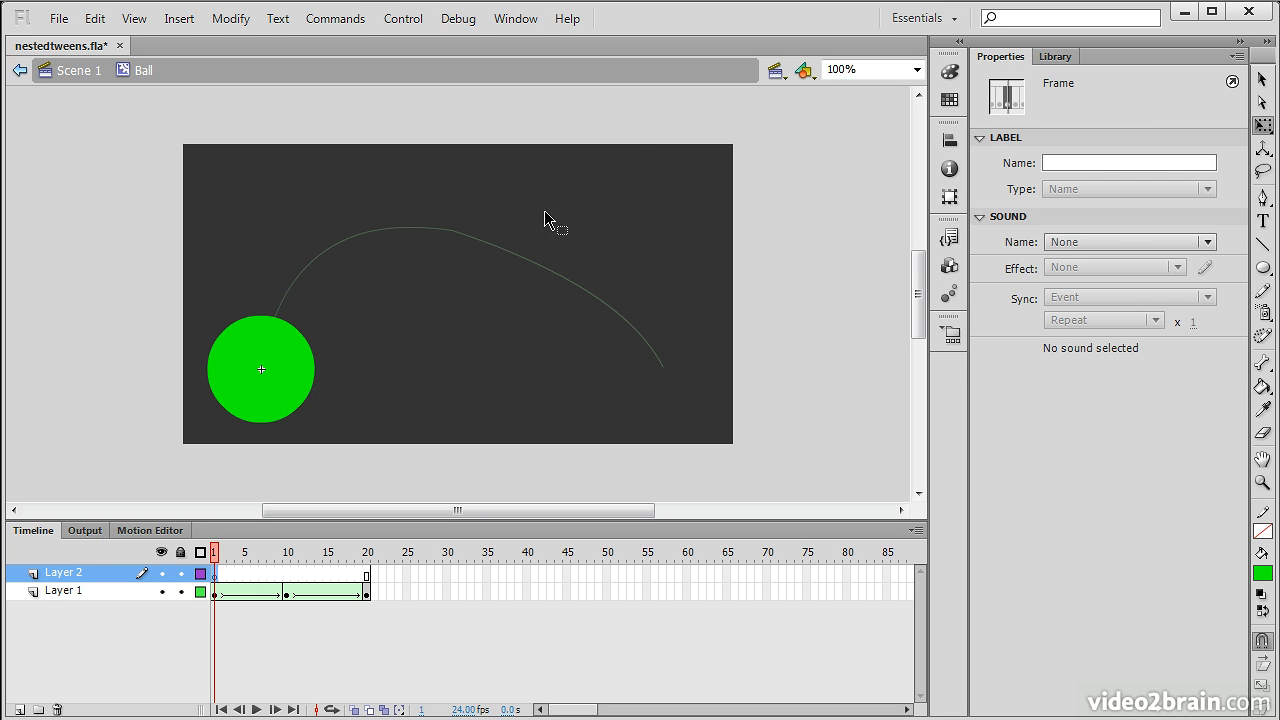
Draw a small rectangle about 32 × 29 px near the stage's upper-left corner on Layer 2 with the Rectangle tool.
left_click(1263, 267)
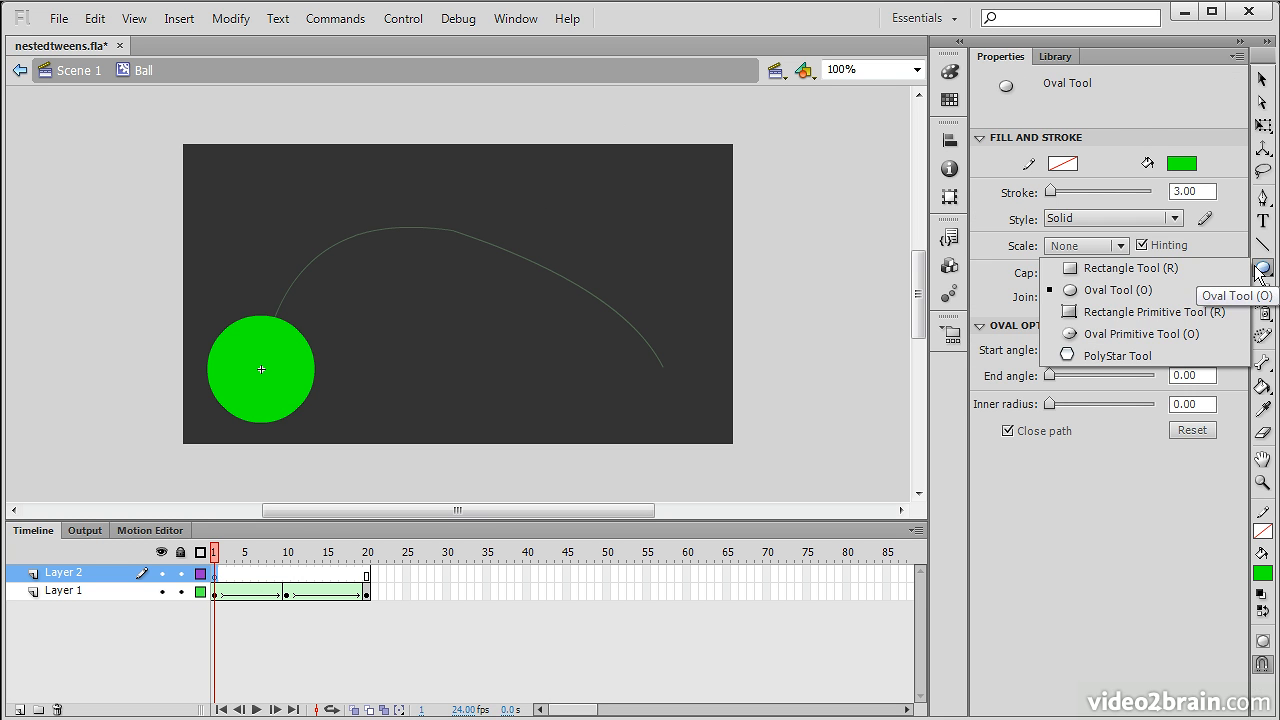
key("r")
left_click_drag(209, 157, 241, 186)
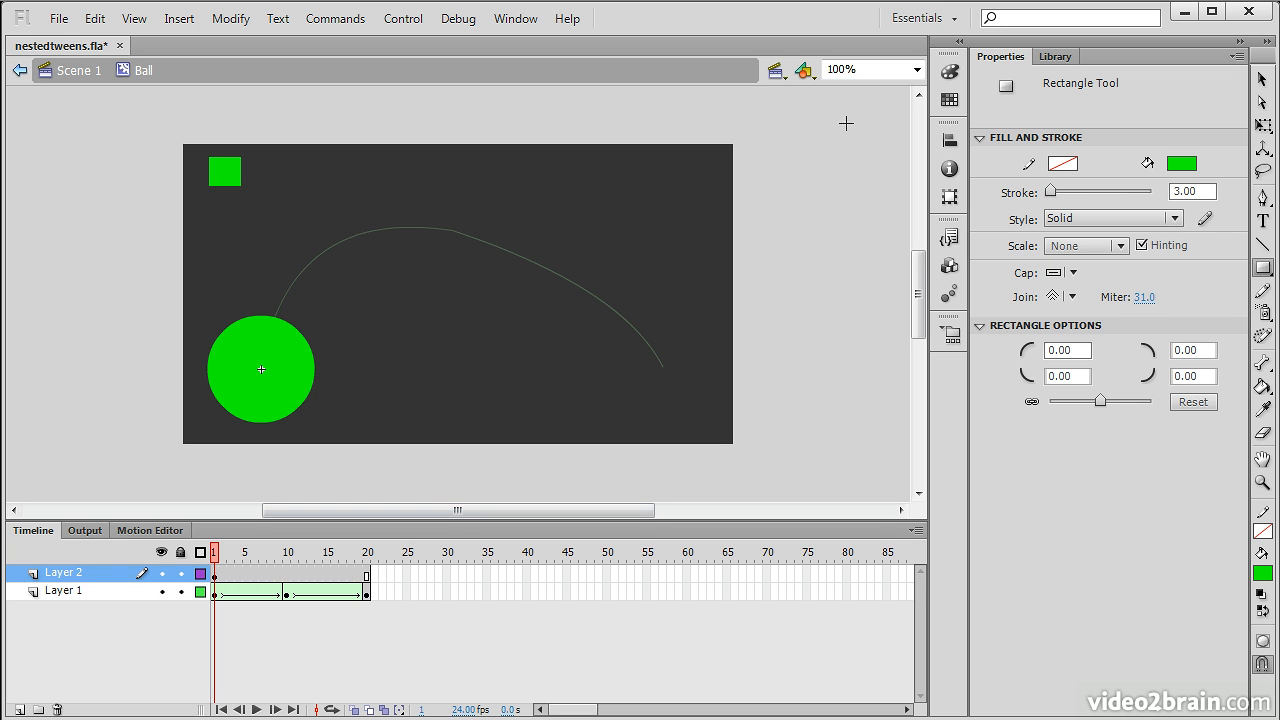
Move the rectangle just above the circle, to about X 8, Y -98, and change its fill to dark red.
left_click(1262, 78)
left_click(236, 180)
left_click_drag(224, 174, 285, 288)
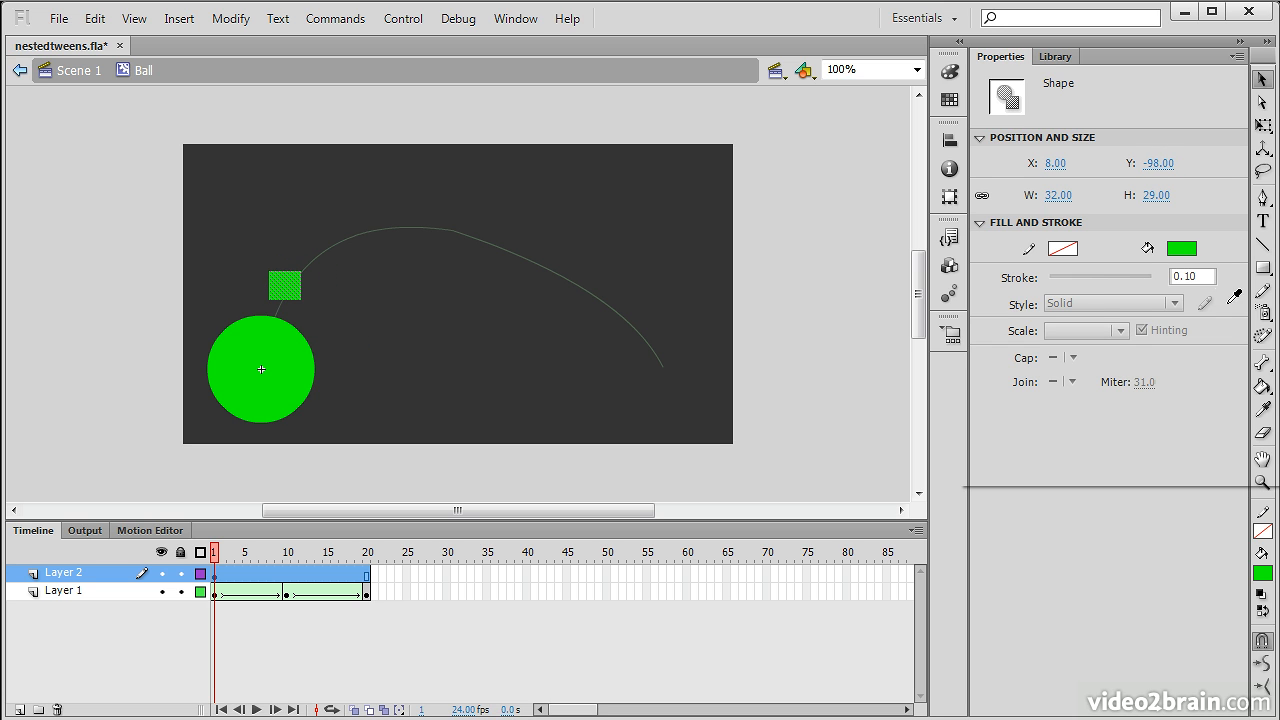
left_click(1188, 247)
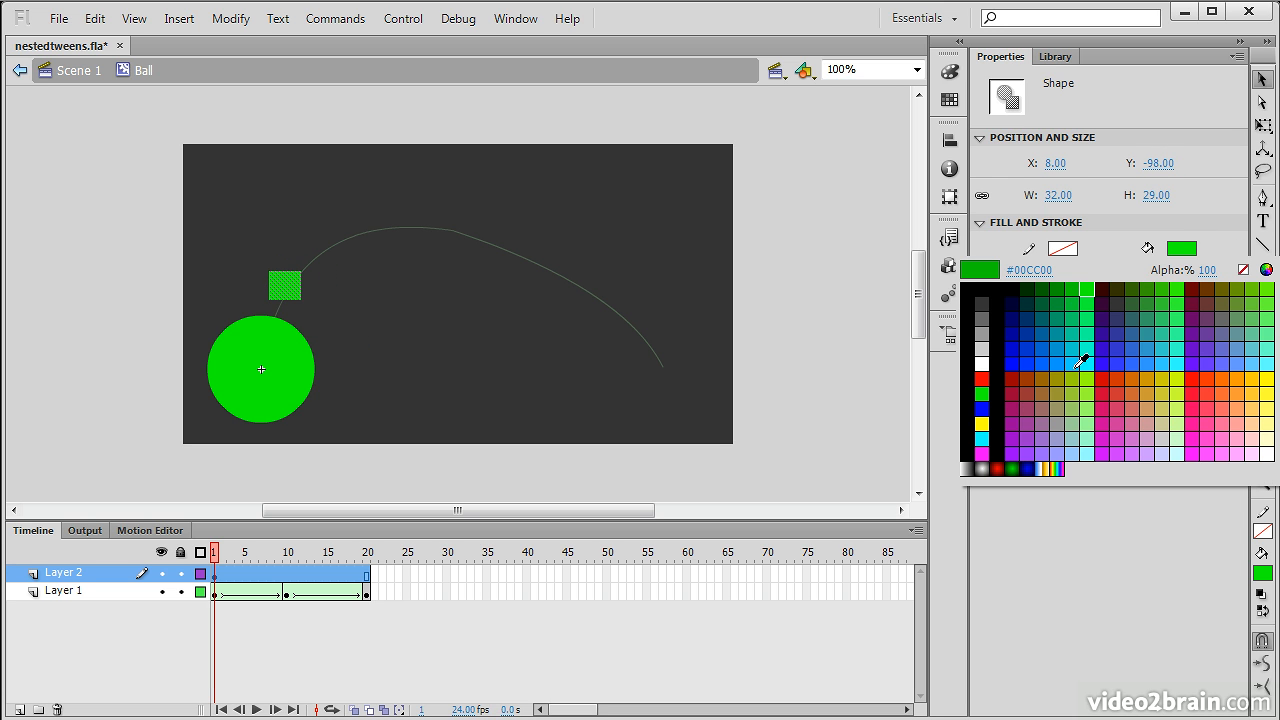
left_click(1019, 381)
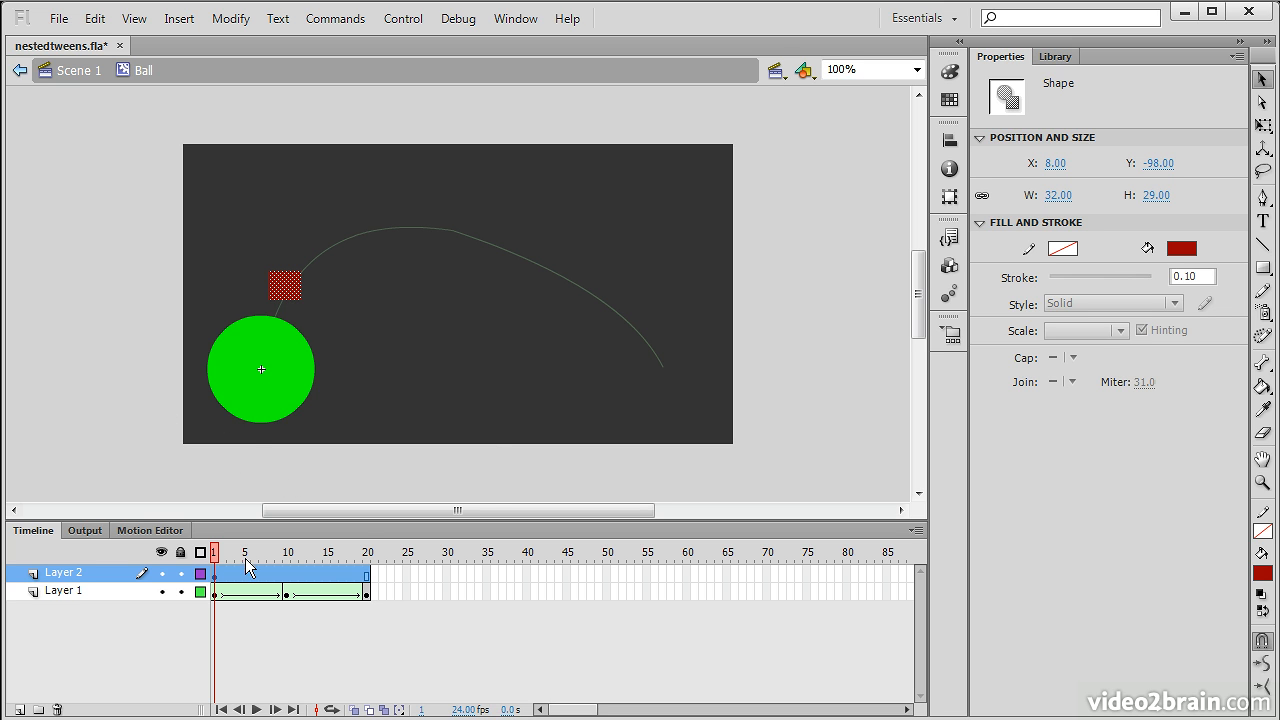
Insert a keyframe at frame 20 on Layer 2, create a shape tween from frame 1 to it, and scrub through it.
left_click(366, 574)
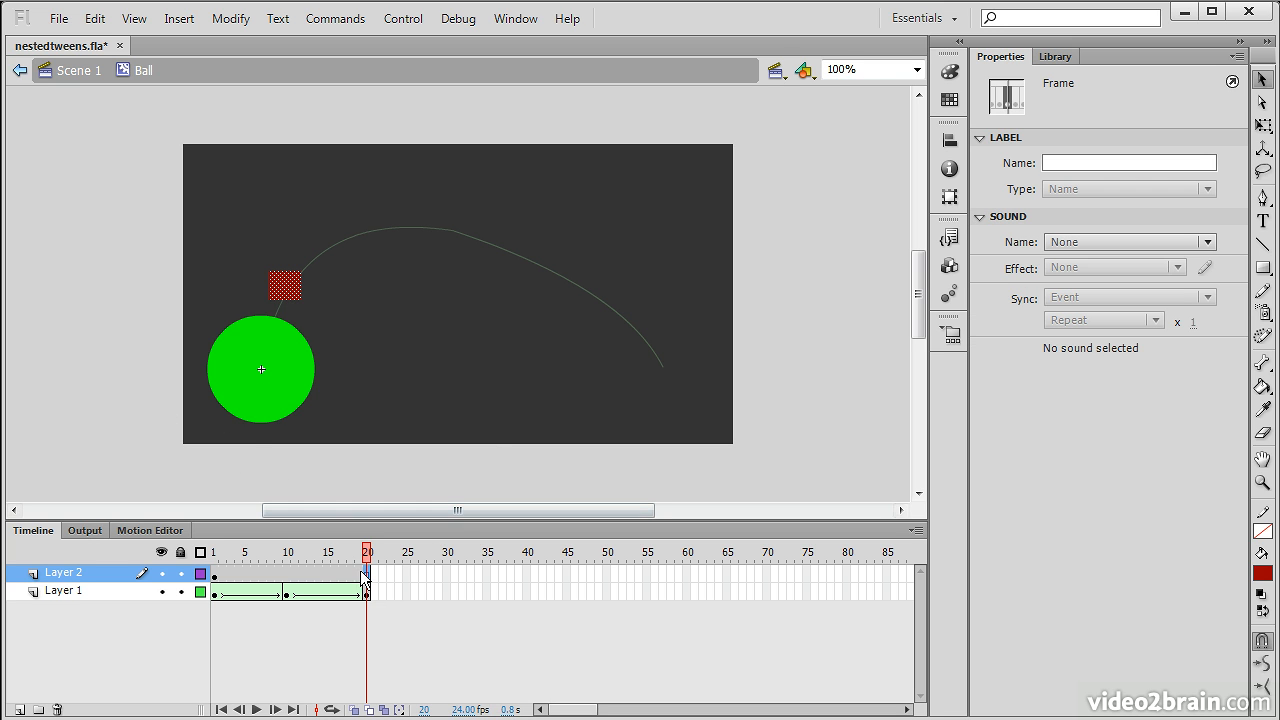
right_click(366, 574)
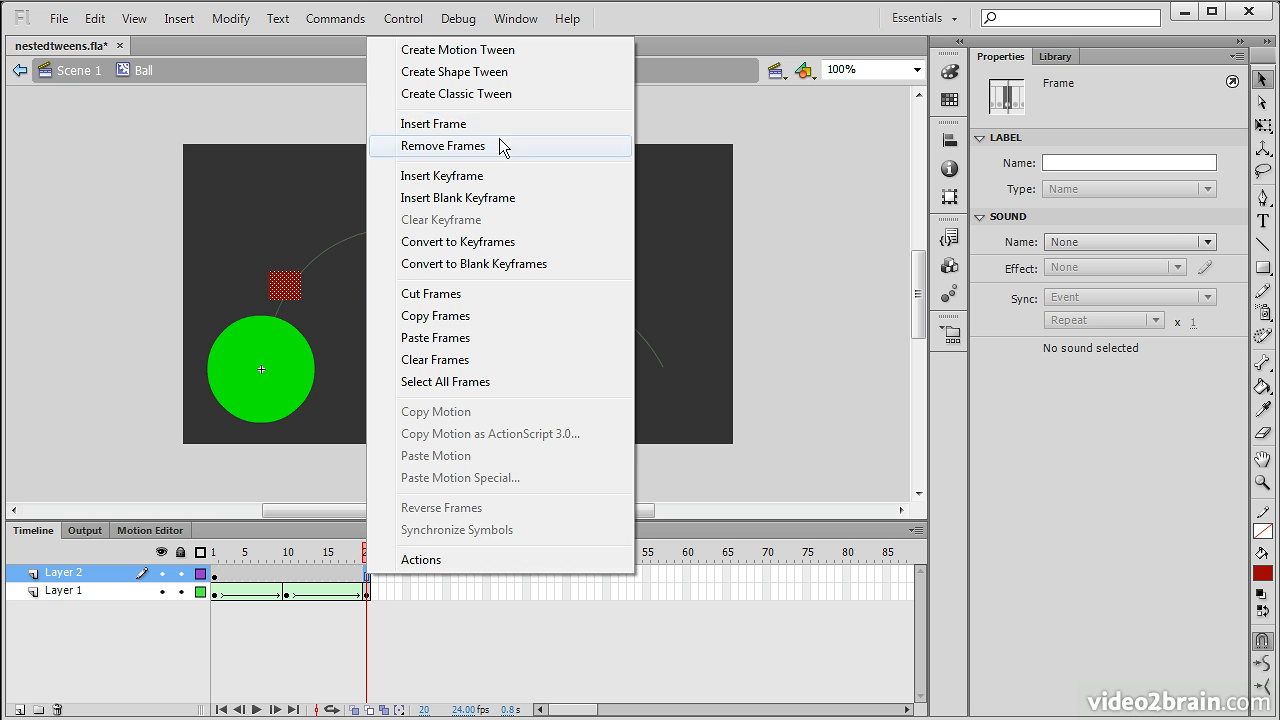
left_click(495, 175)
right_click(287, 574)
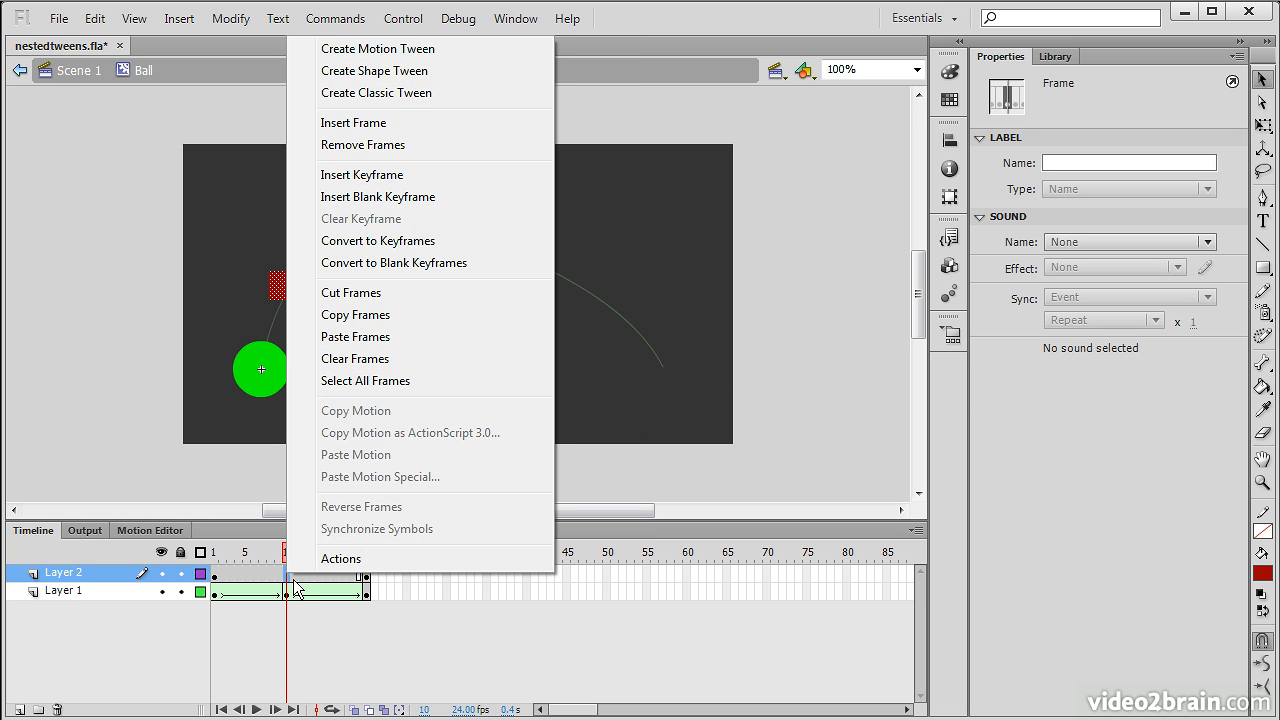
left_click(424, 72)
left_click_drag(291, 557, 342, 552)
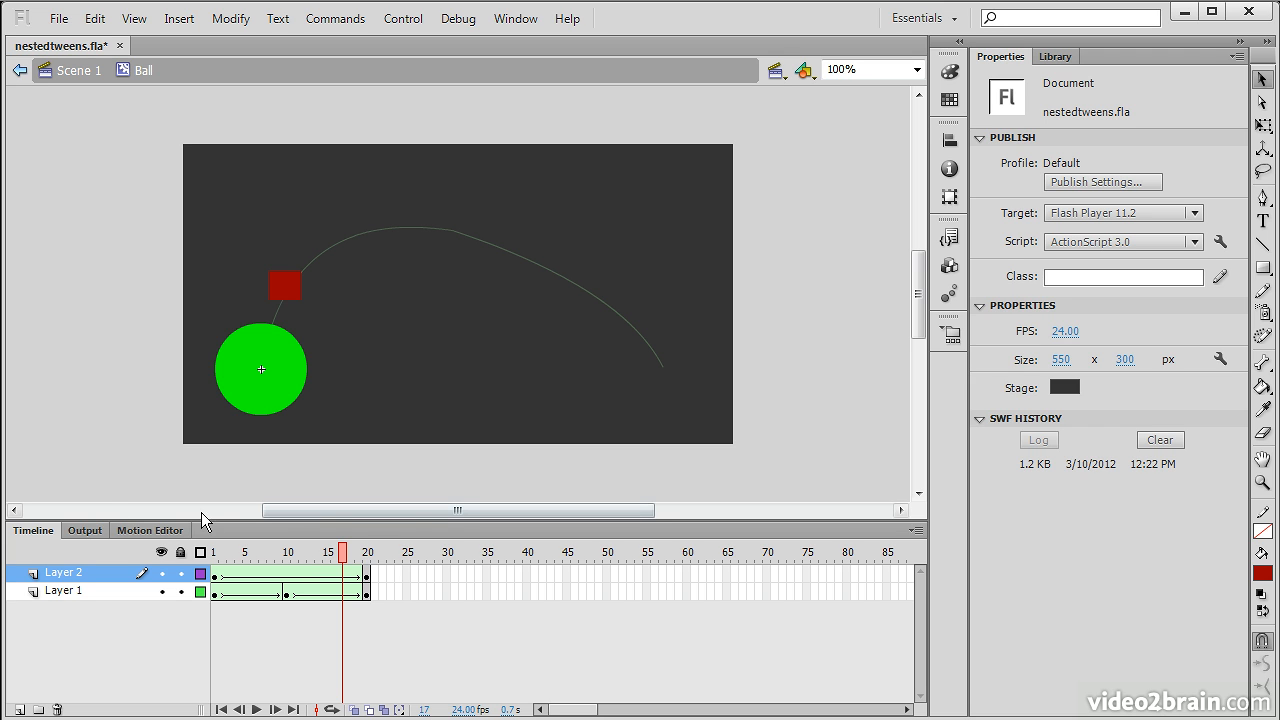
mouse_move(345, 555)
left_mouse_down()
mouse_move(214, 555)
mouse_move(358, 555)
left_mouse_up()
At frame 20, move the red rectangle below the circle to about X -68, Y 69, and rotate it with Free Transform.
left_click(366, 578)
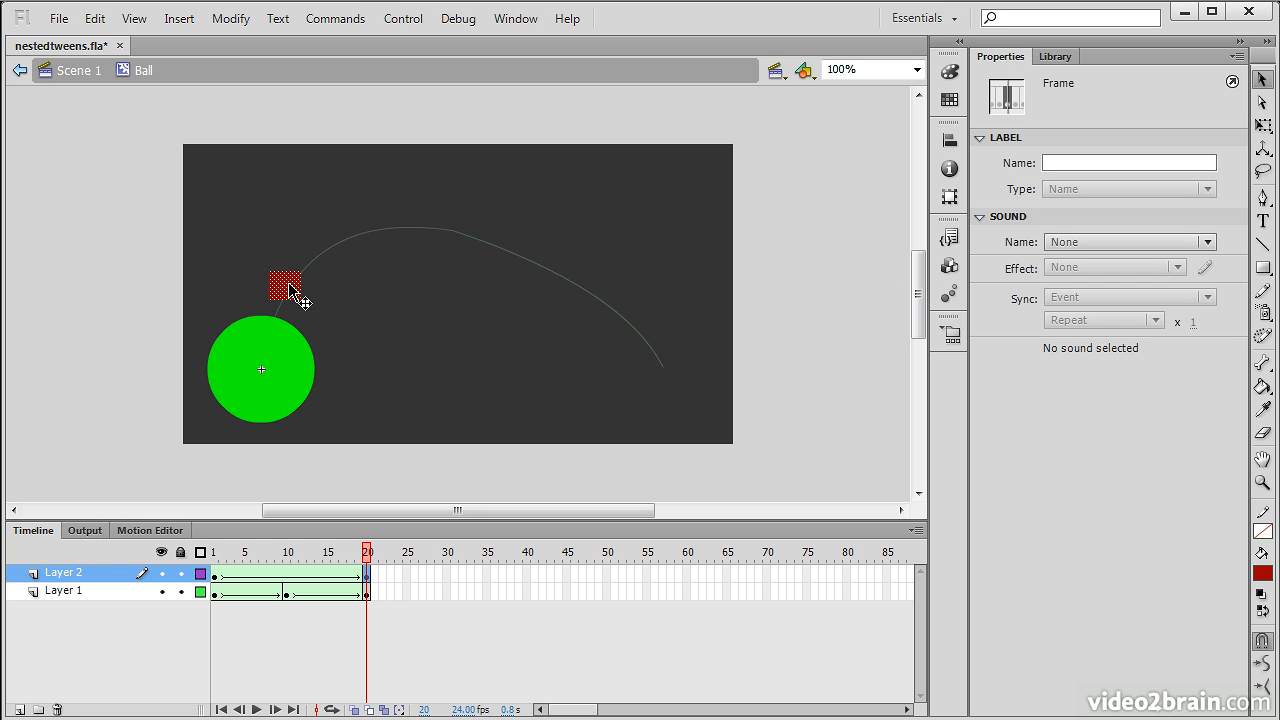
left_click_drag(285, 290, 214, 458)
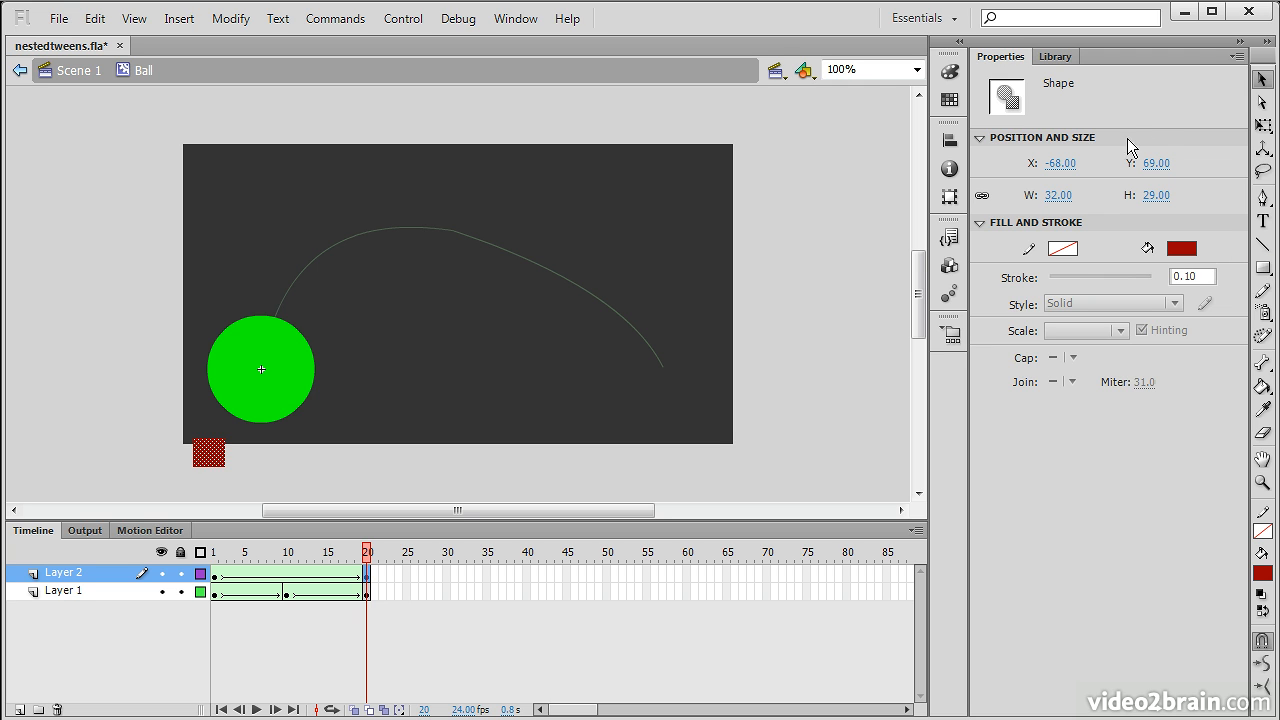
left_click(1263, 125)
left_click_drag(234, 428, 135, 484)
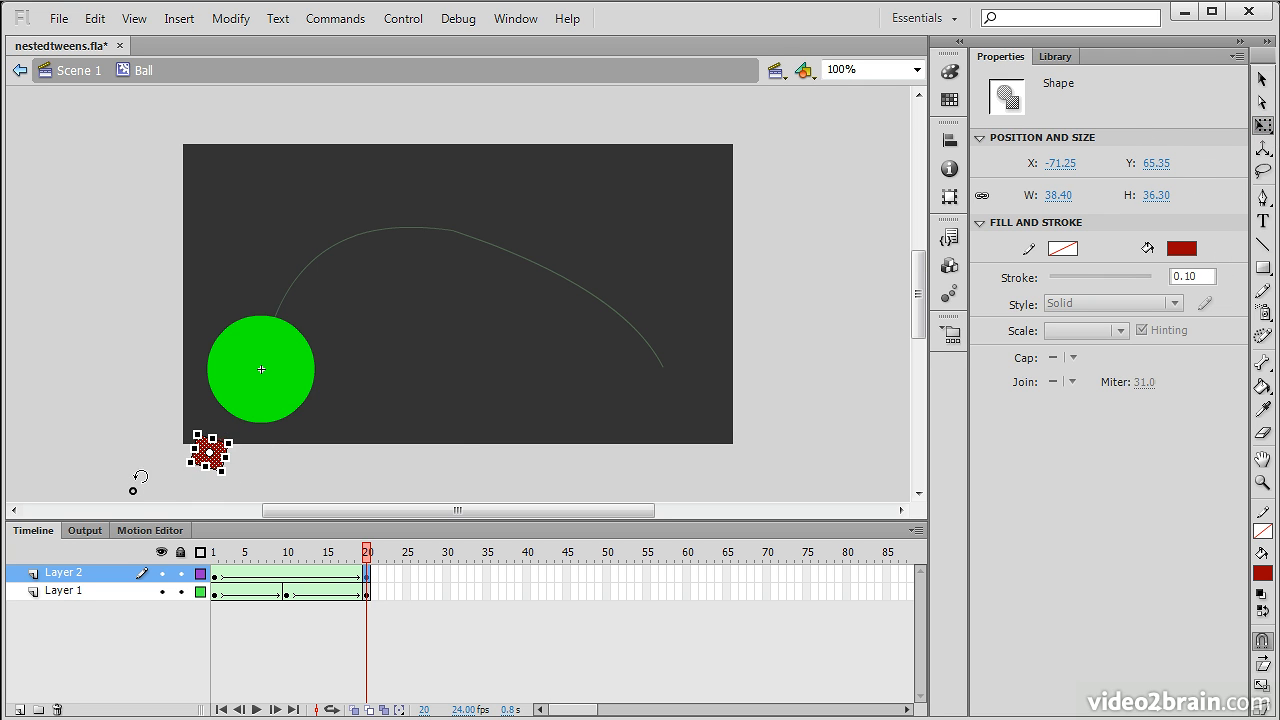
left_click_drag(372, 558, 195, 553)
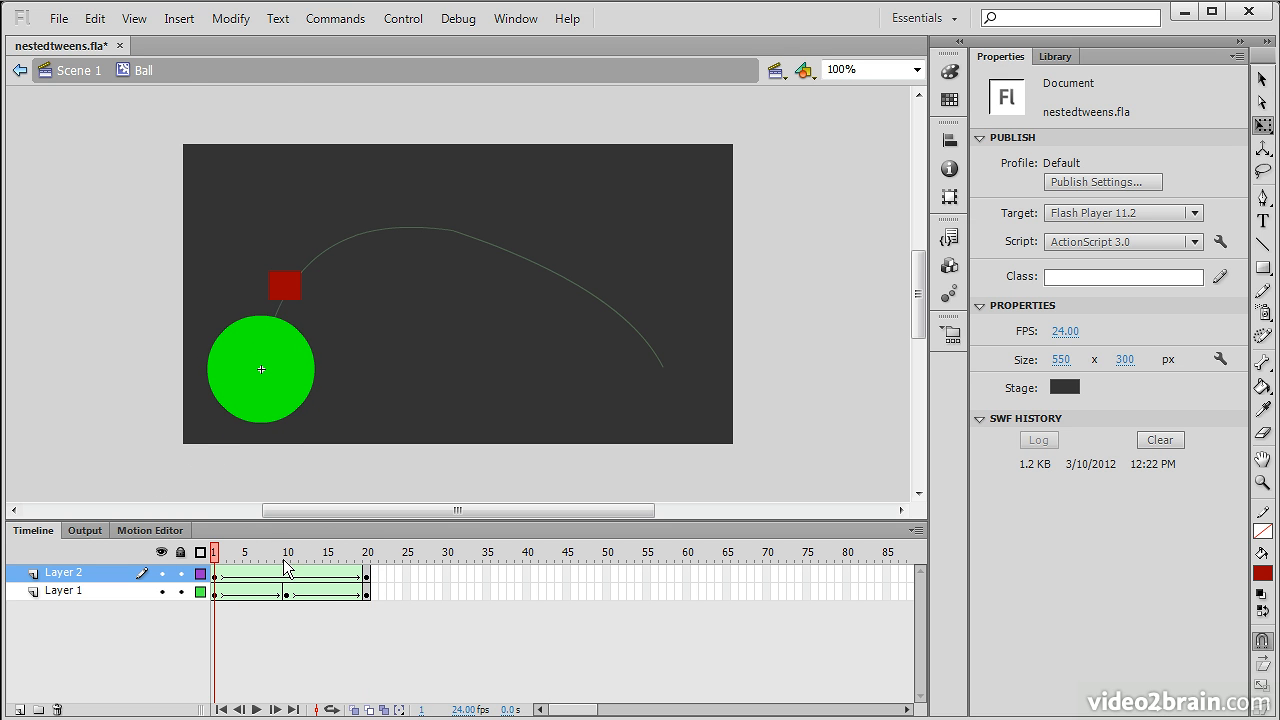
Return to Scene 1, test the movie with the added rectangle animation, and close the preview.
left_click(98, 74)
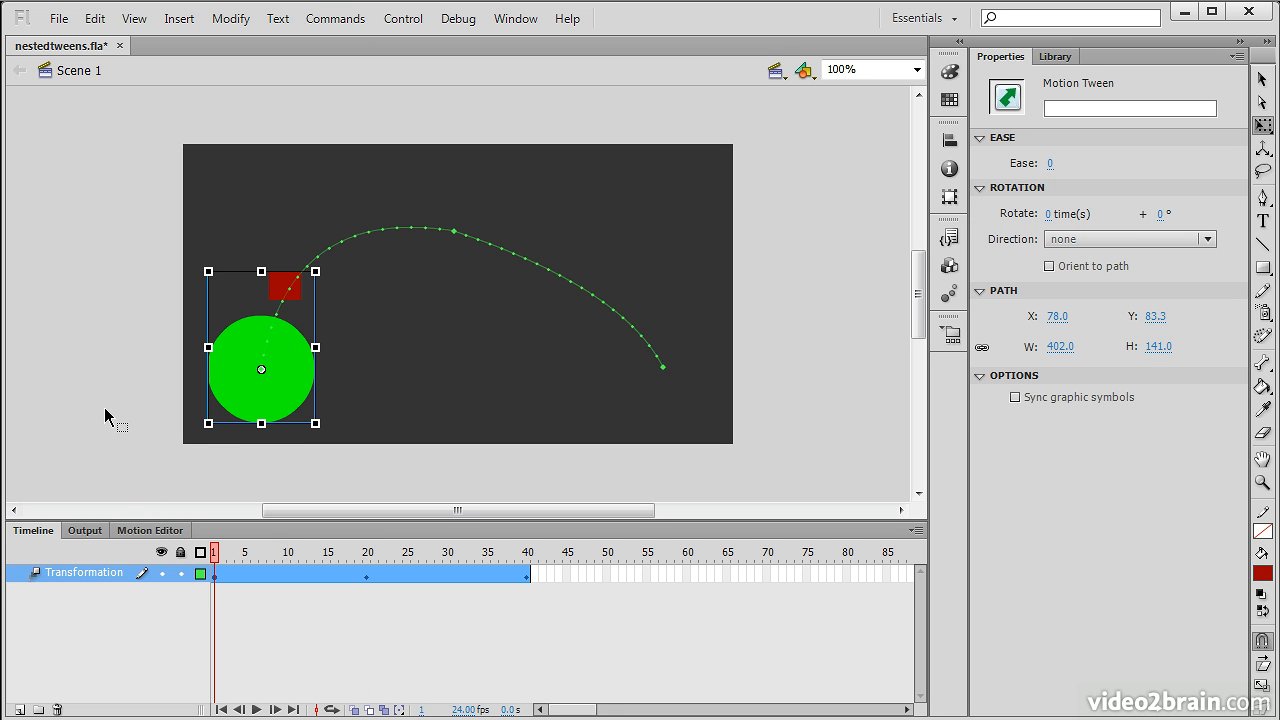
left_click(403, 18)
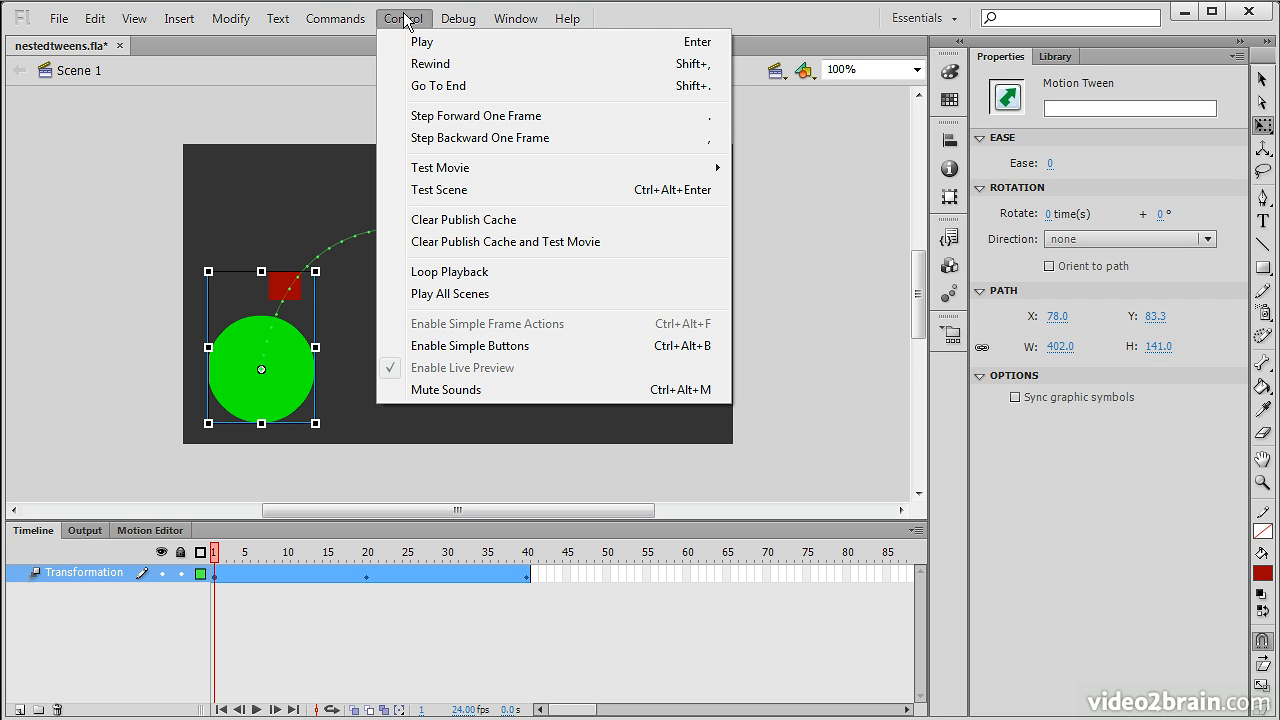
mouse_move(527, 166)
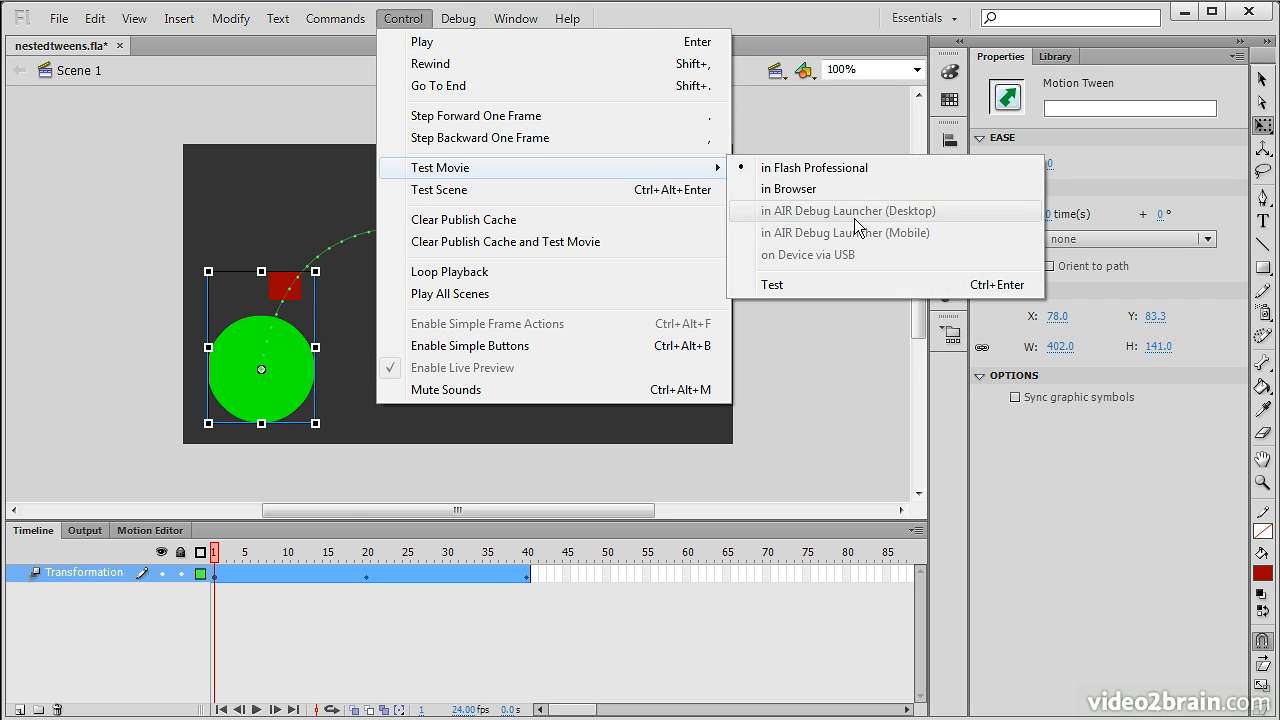
left_click(830, 287)
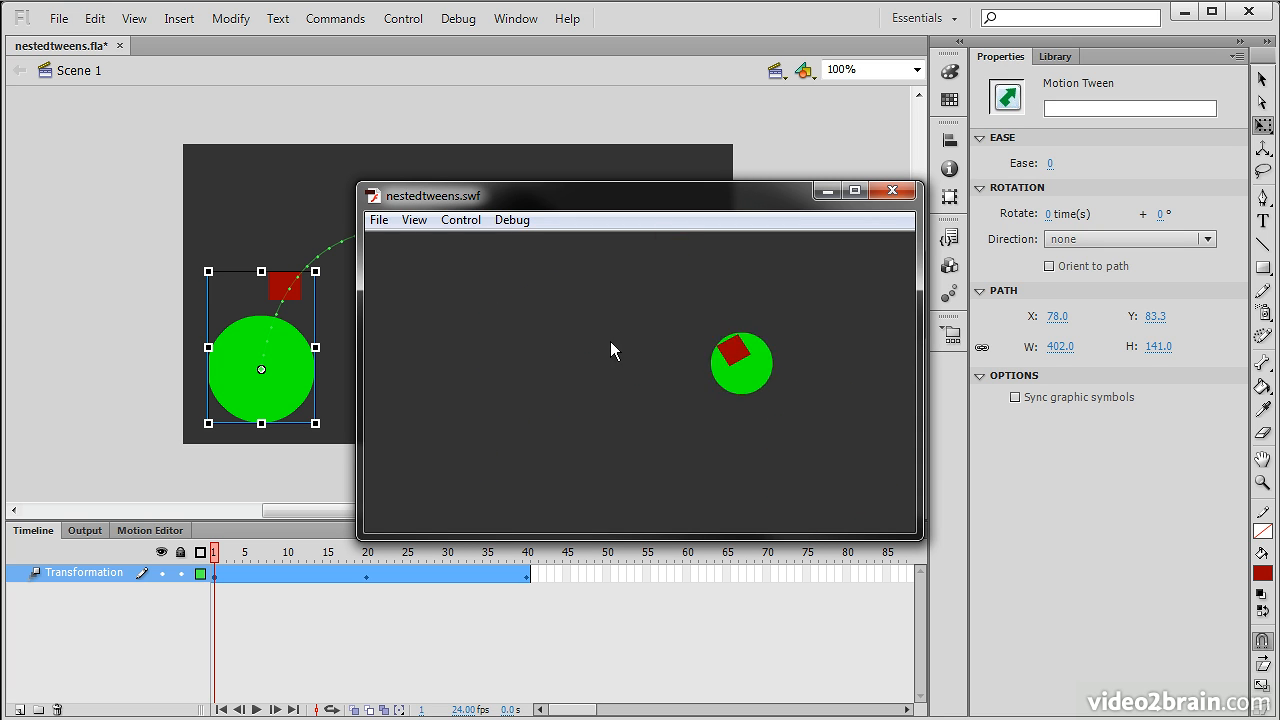
left_click(895, 192)
left_click(83, 430)
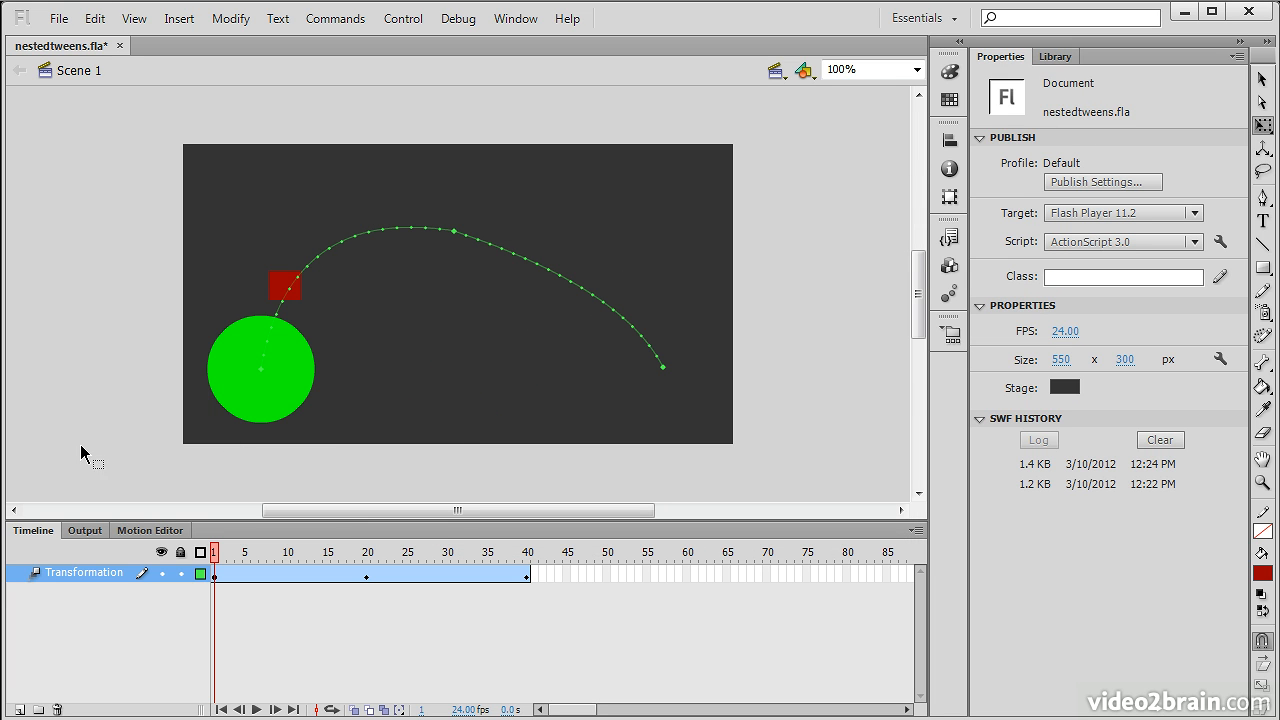